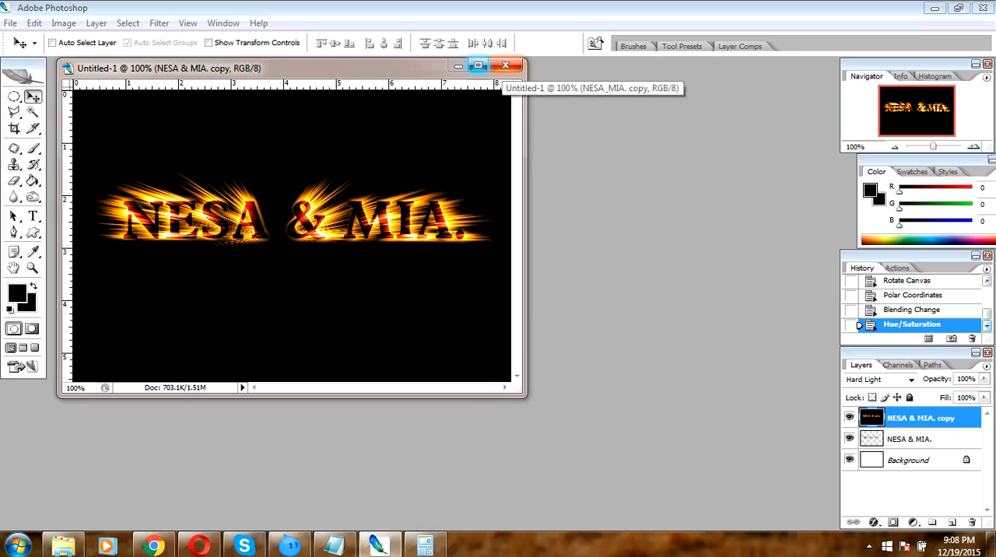
- Minimize the open document and create a new 600 x 400 pixel, 72 pixels/inch RGB document with a white background
click(459, 66)
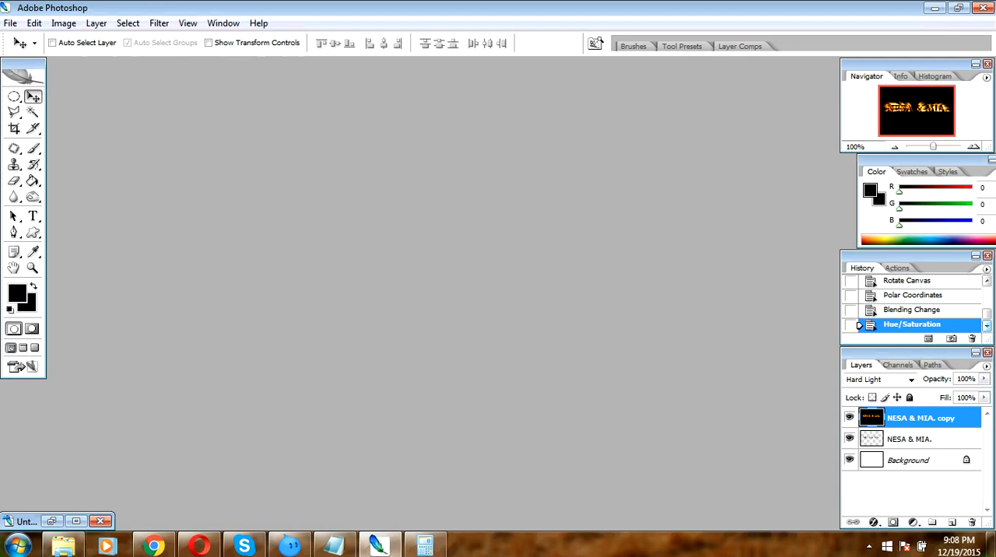
click(11, 23)
key(Down)
key(Return)
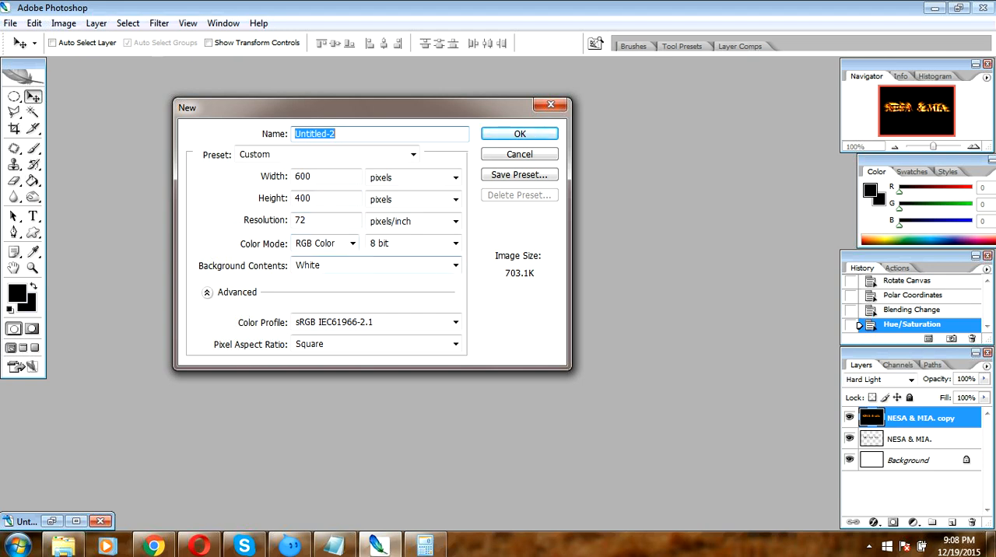
click(520, 134)
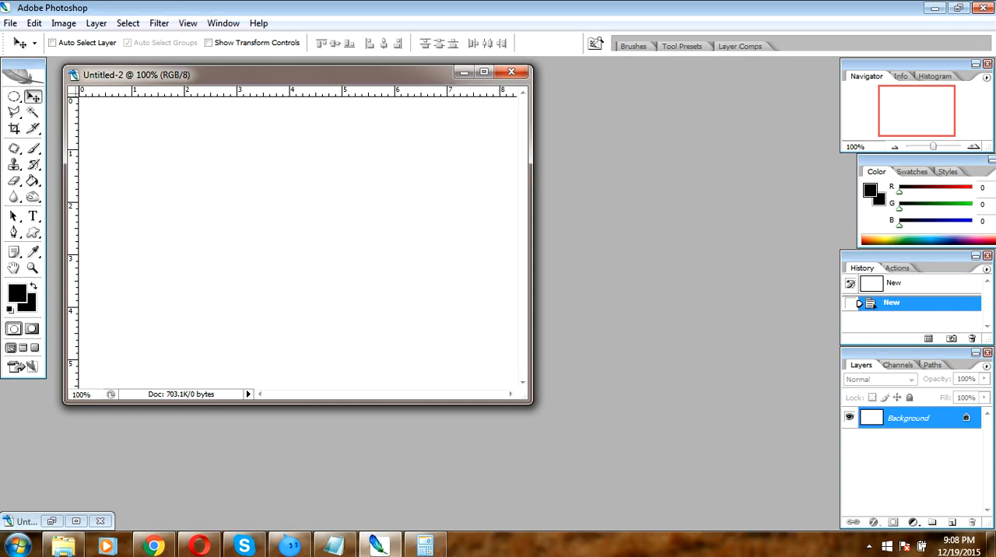
- Add a black 72 pt Aldine721 BT Bold line with the two first names in capitals, joined by an ampersand and ending with a period
key(t)
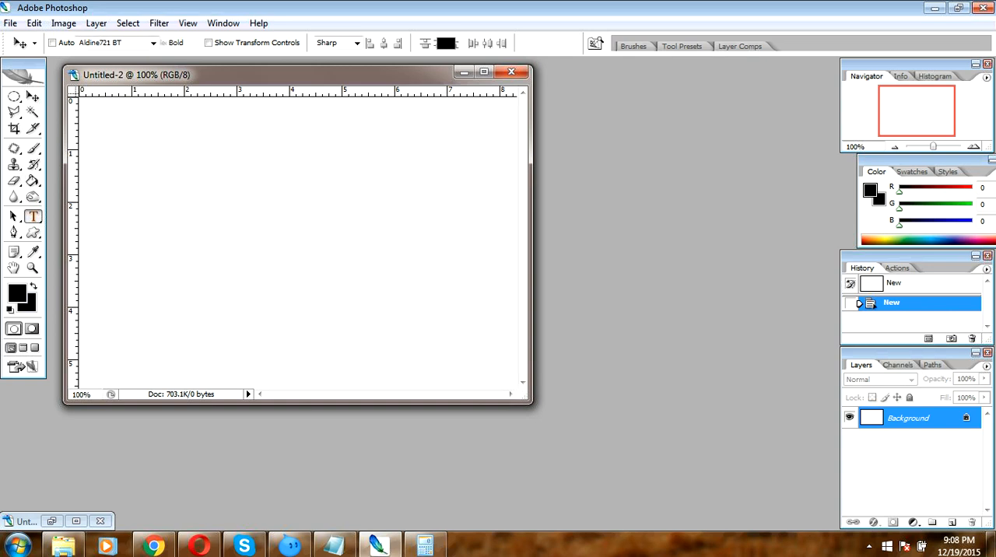
click(142, 228)
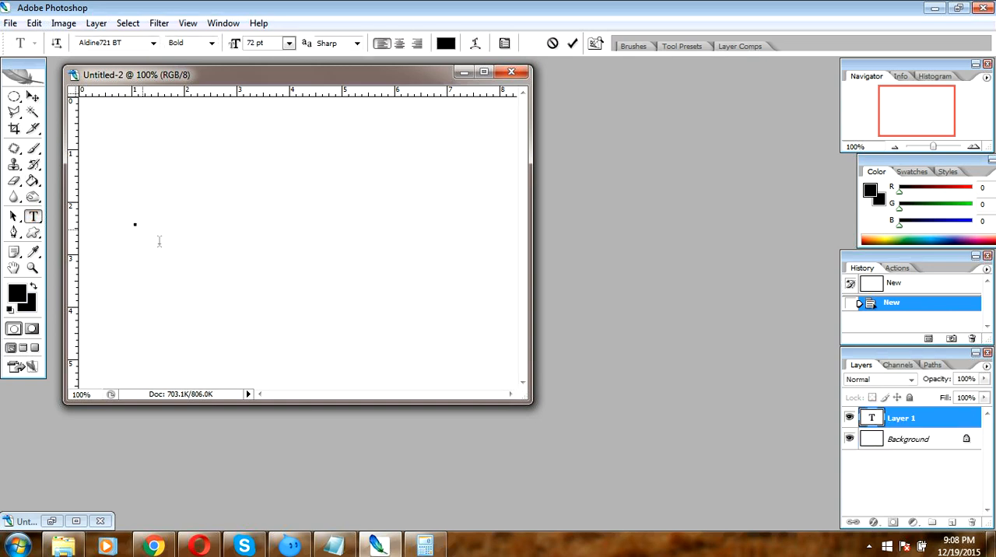
text(NESA )
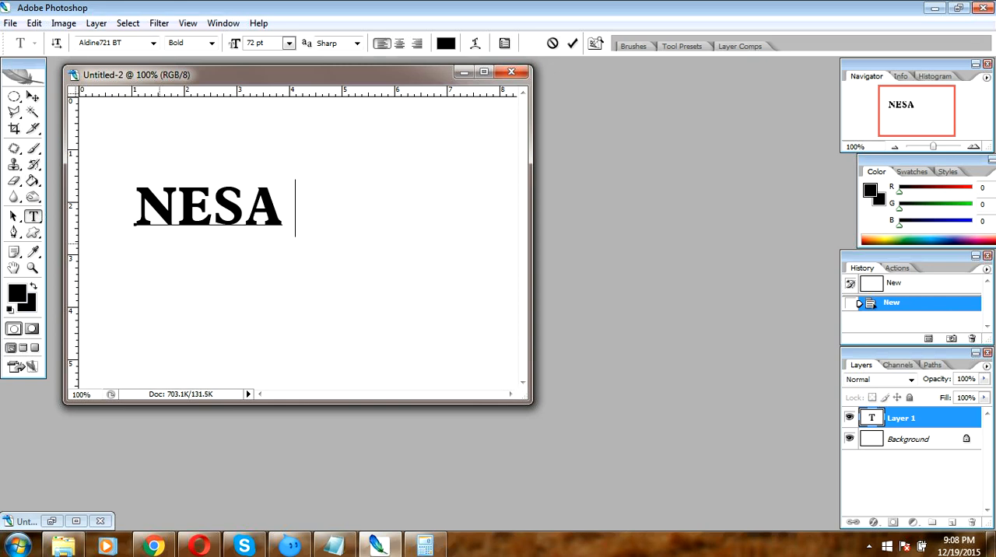
text(7)
key(BackSpace)
text(&)
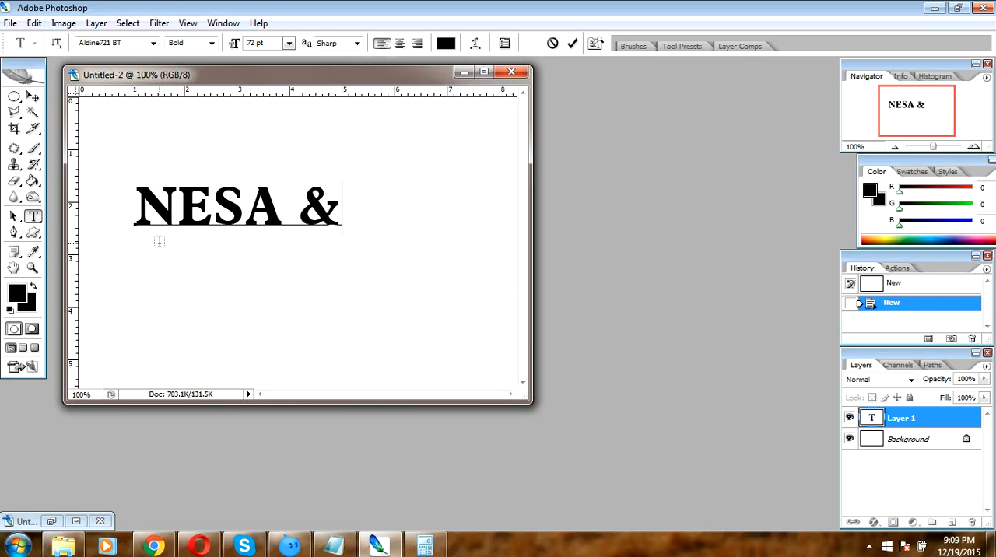
text( MI)
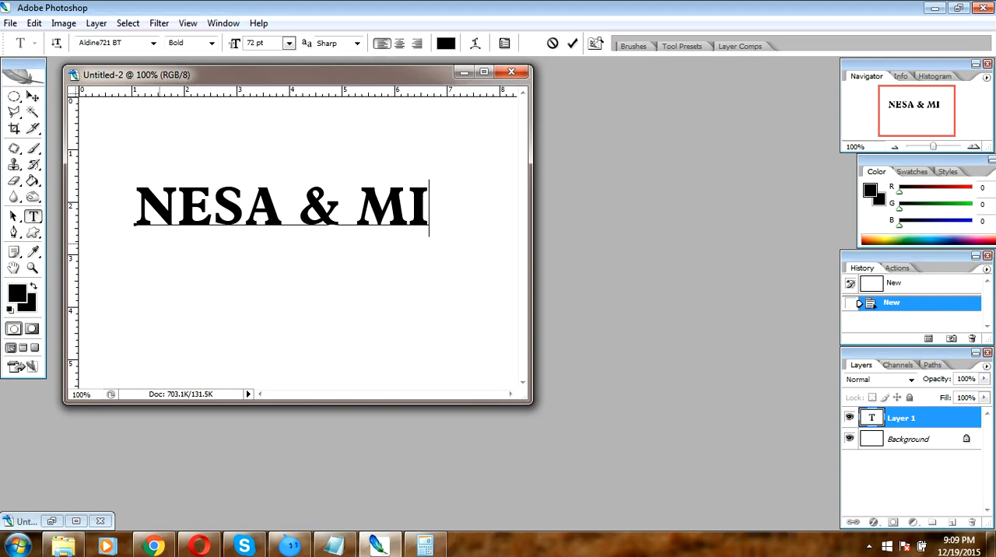
text(A.)
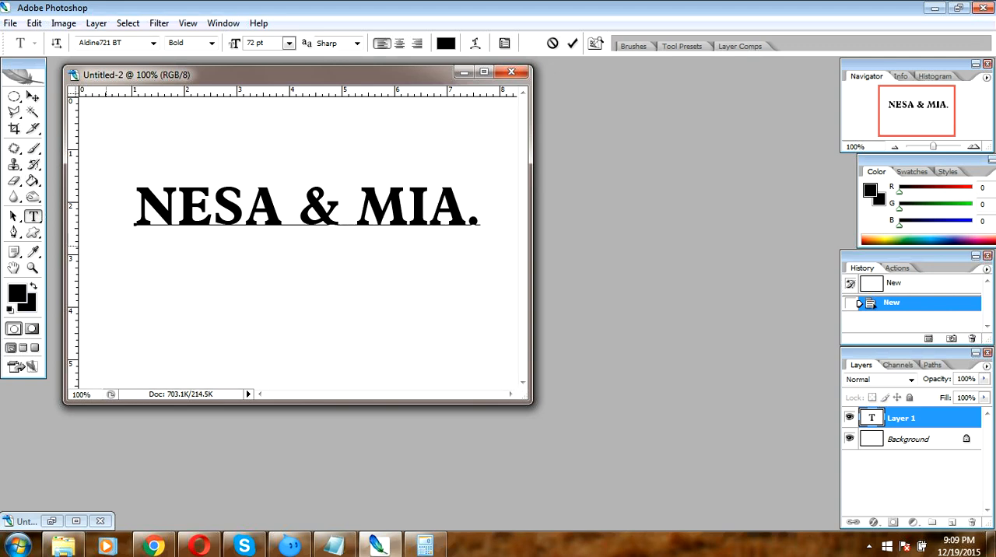
click(33, 96)
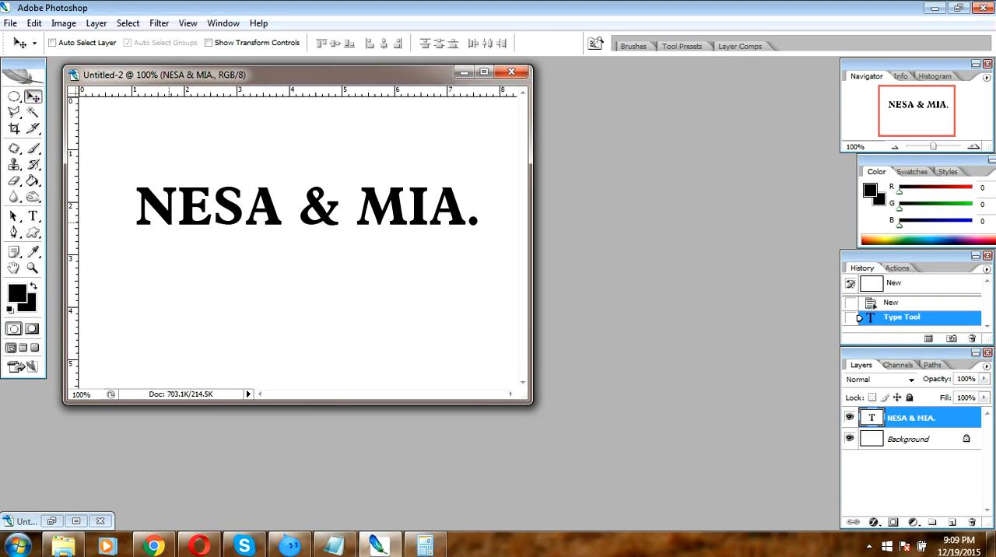
- Scale the text to about 108% width and 136% height with Free Transform and nudge it down slightly
key(ctrl+t)
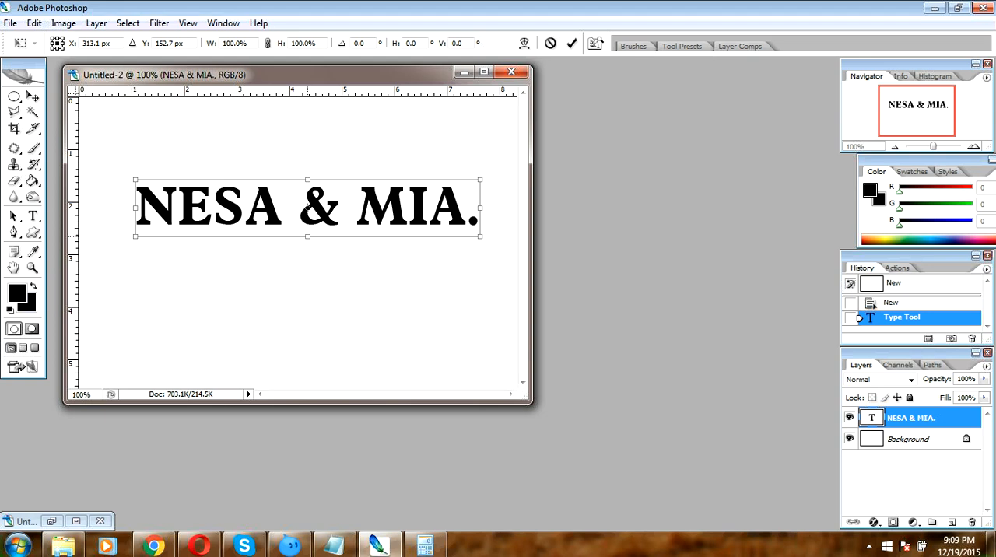
drag(308, 238, 308, 257)
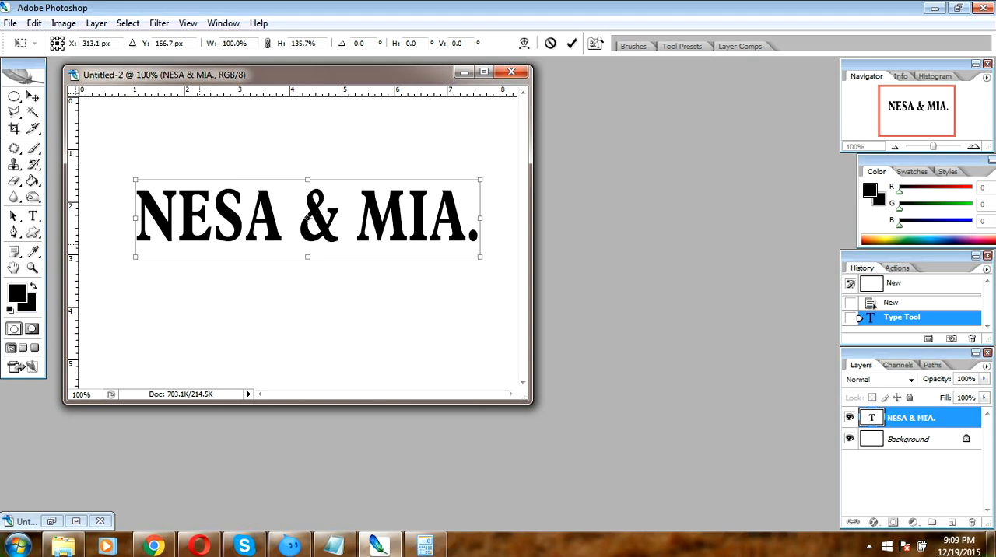
drag(135, 218, 118, 218)
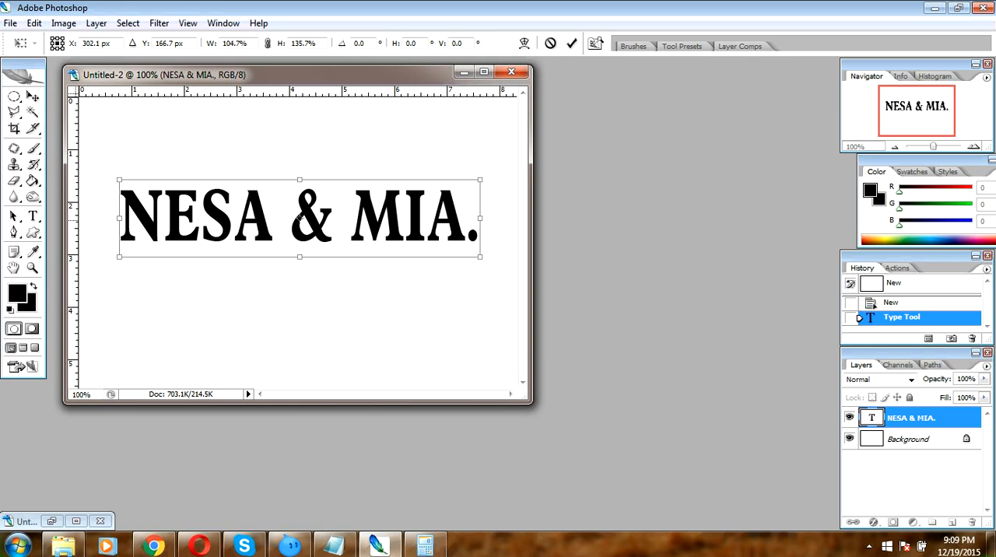
drag(480, 218, 491, 218)
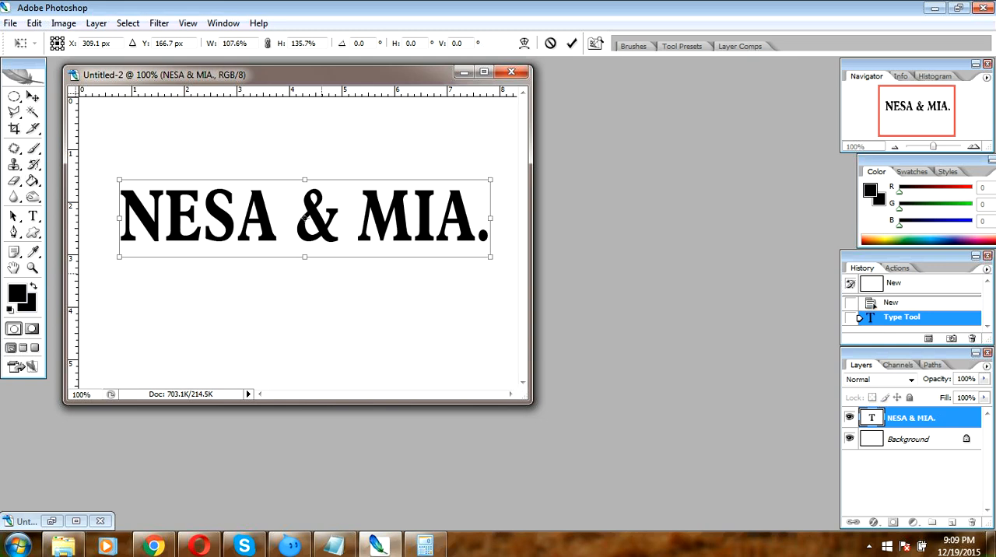
key(Return)
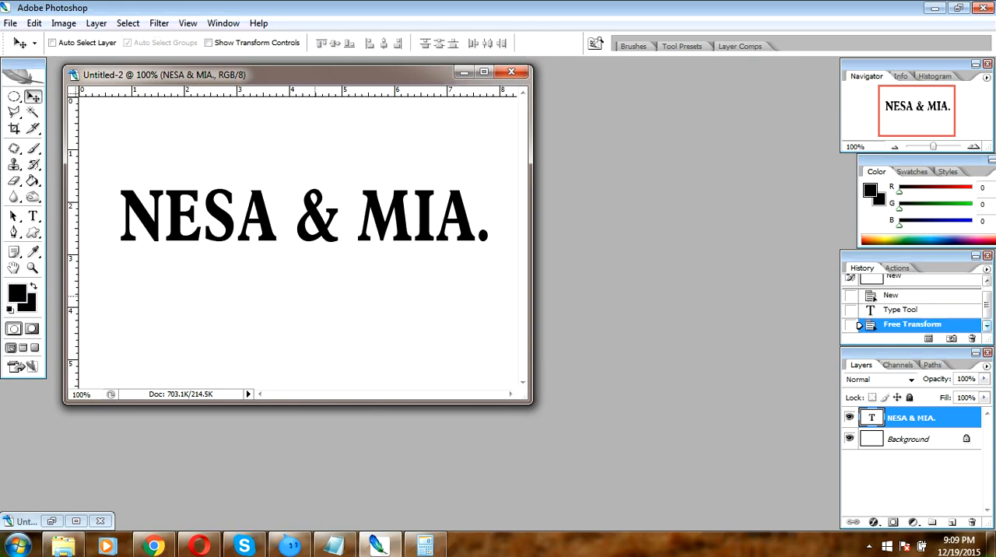
key(Down)
key(Down)
key(Down)
key(Down)
key(Down)
key(Down)
key(Down)
key(Down)
key(Down)
key(Down)
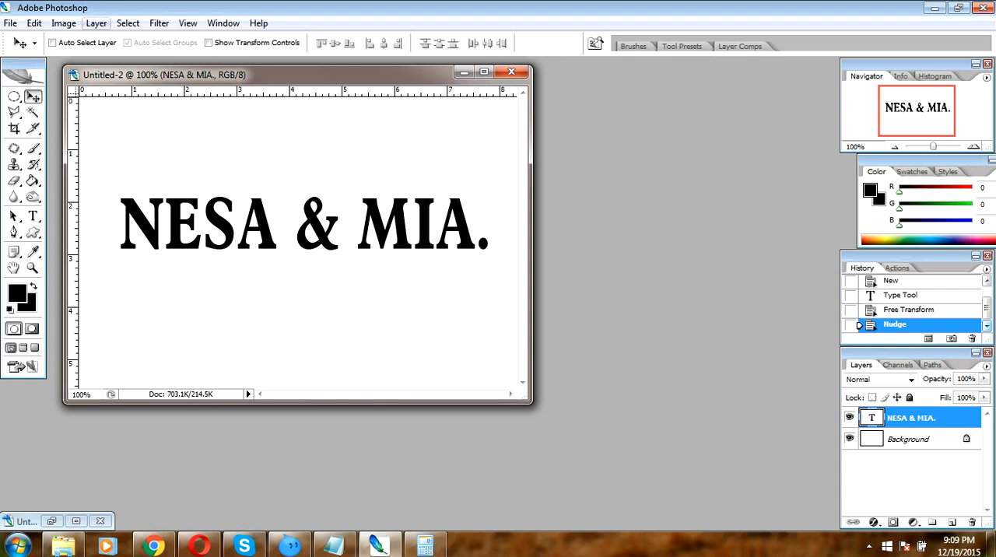
- Rasterize the text layer and duplicate it in the same document under the default copy name
click(96, 23)
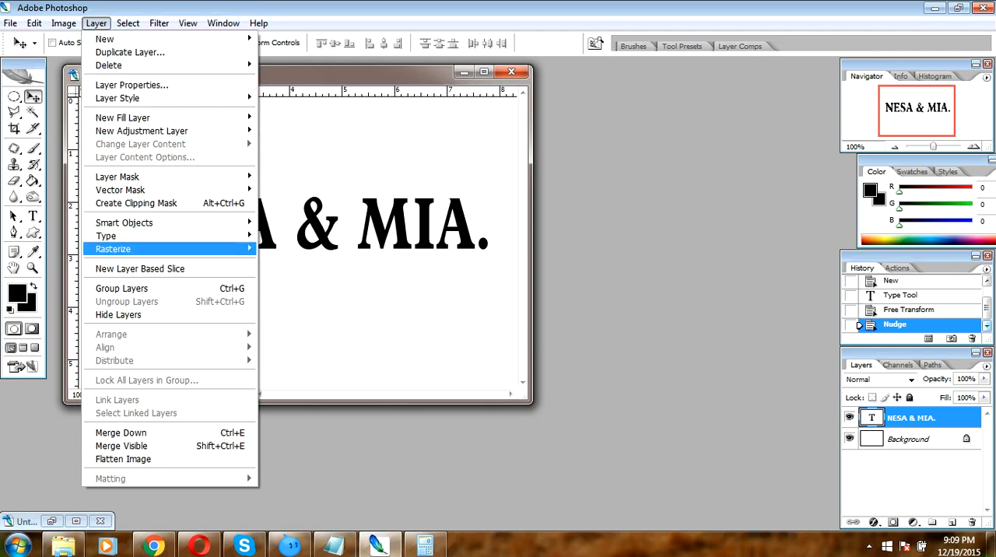
click(280, 249)
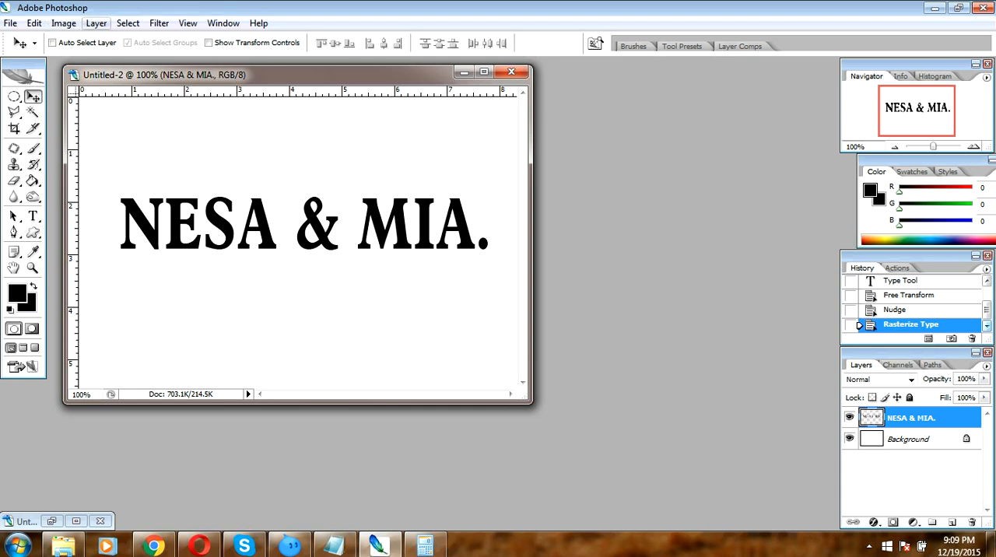
click(96, 24)
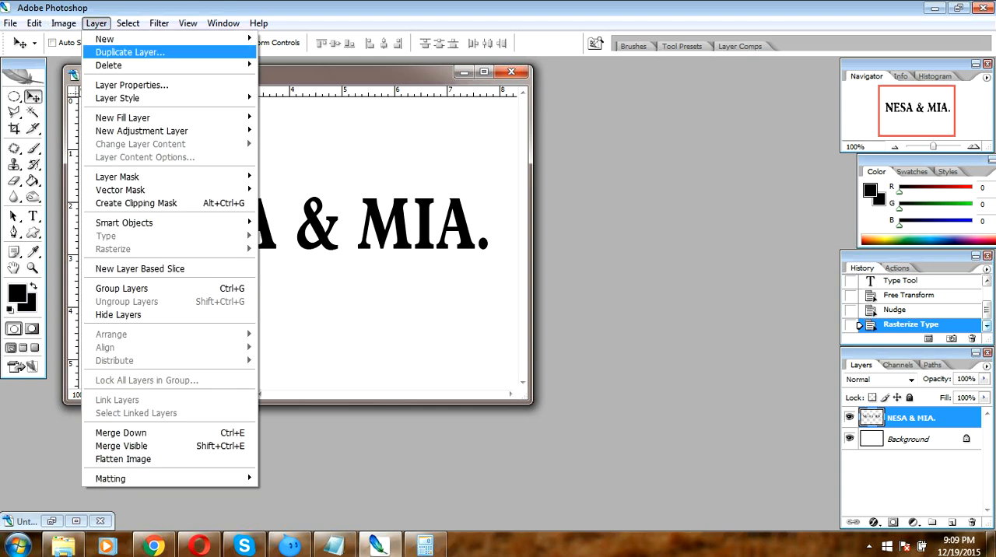
click(130, 52)
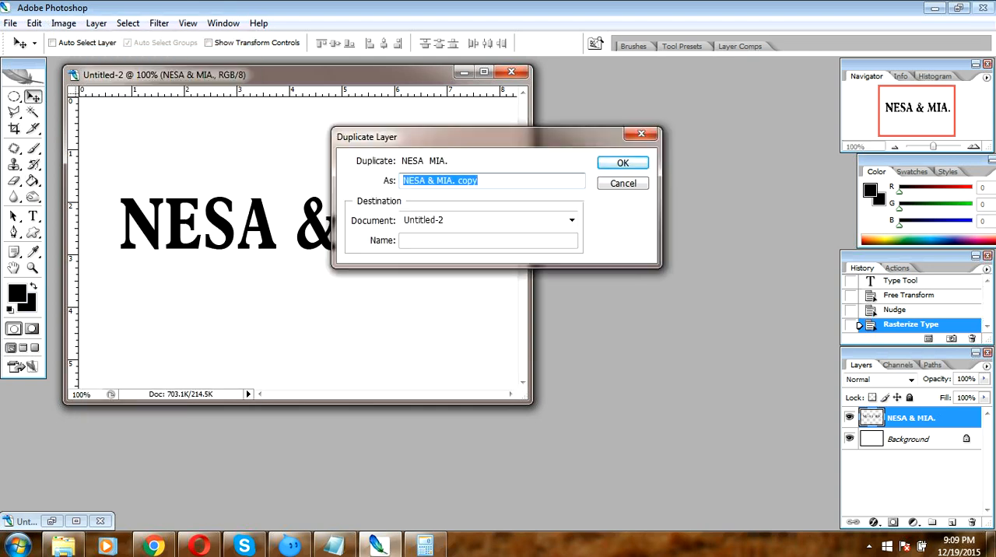
click(623, 163)
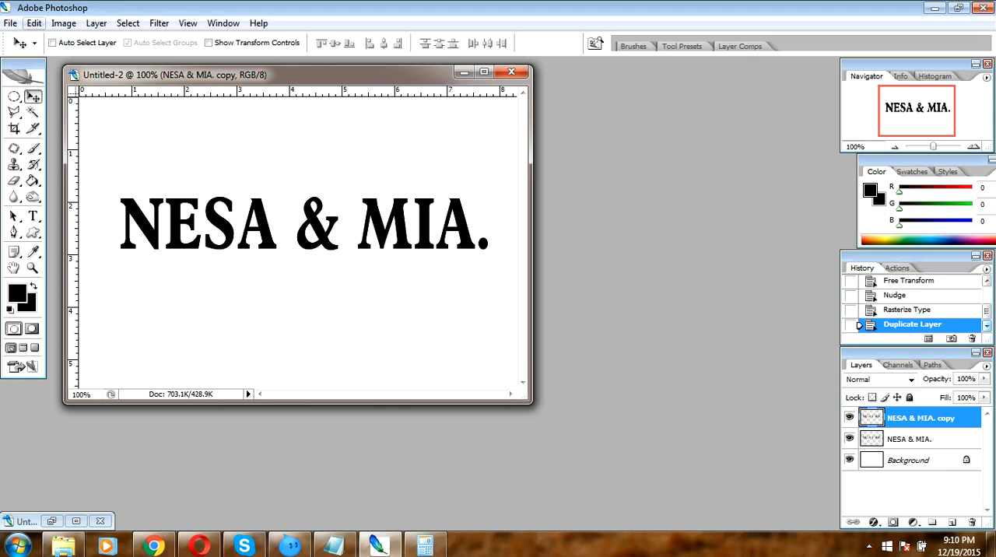
- Fill the duplicated text layer with White in Multiply mode at 100% opacity, without preserving transparency
click(34, 23)
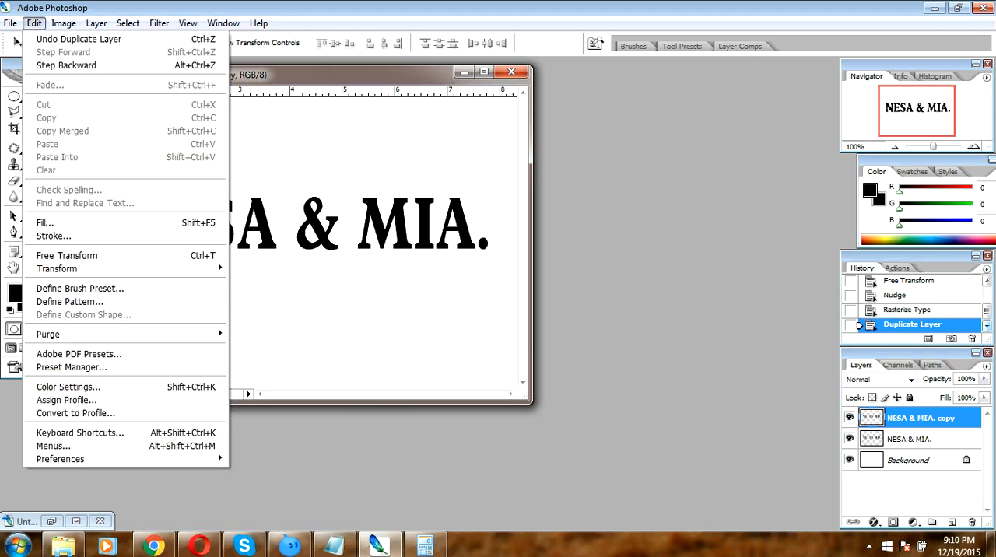
click(44, 222)
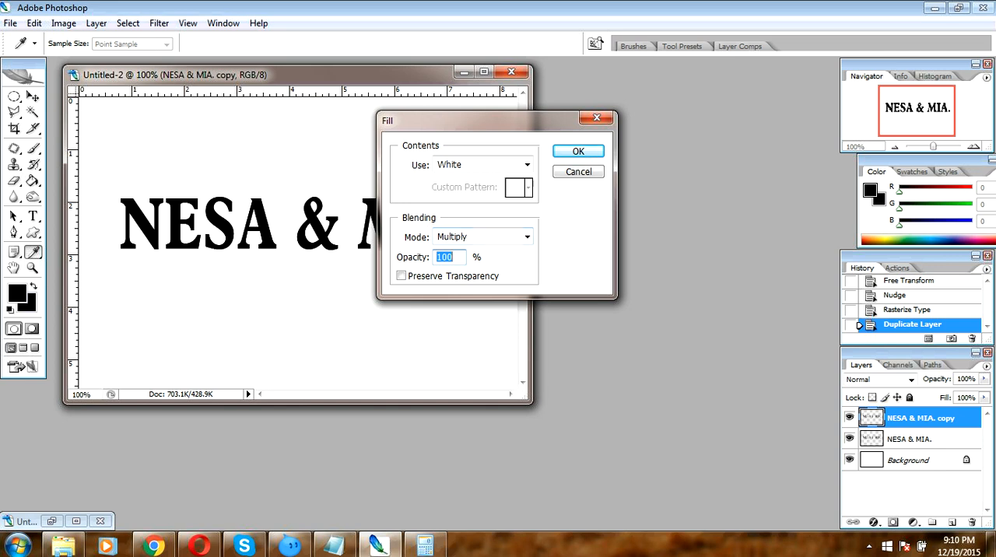
key(Return)
key(v)
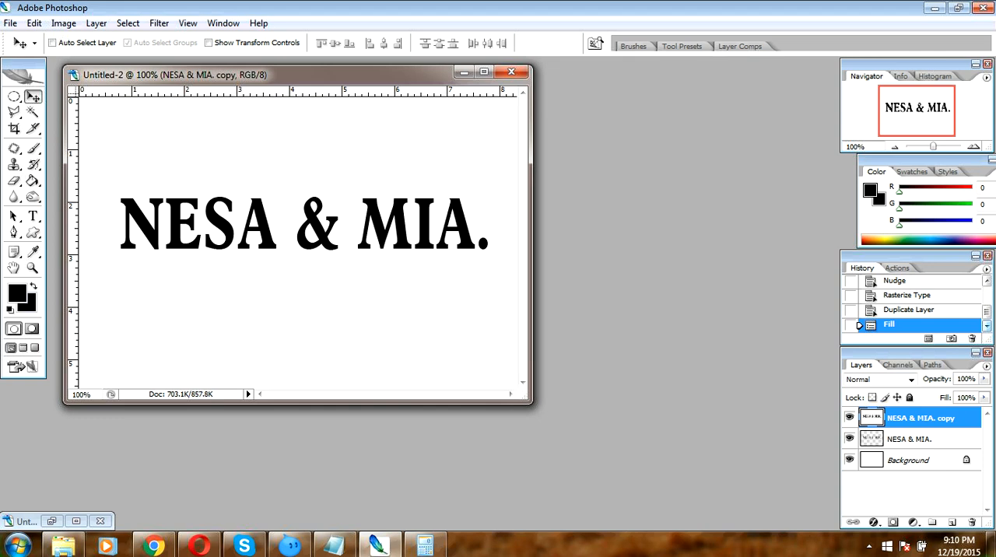
- Apply a Gaussian Blur with a 2.0 pixel radius to the duplicated text layer
click(159, 23)
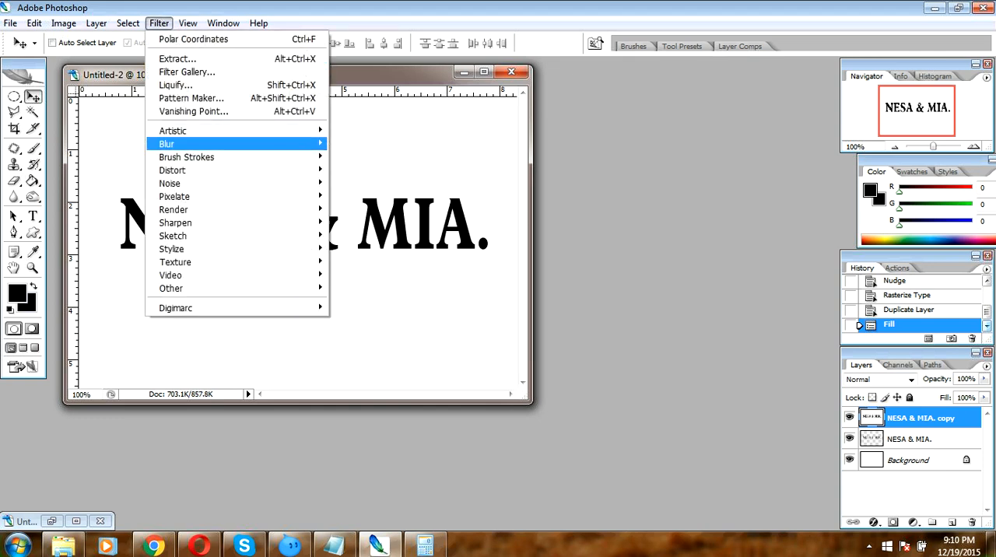
mouse_move(202, 144)
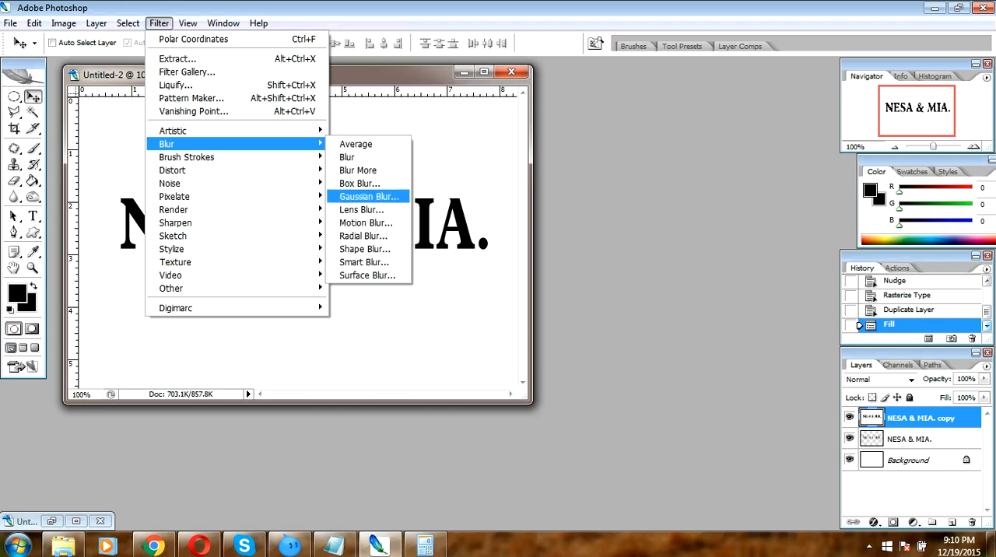
click(369, 196)
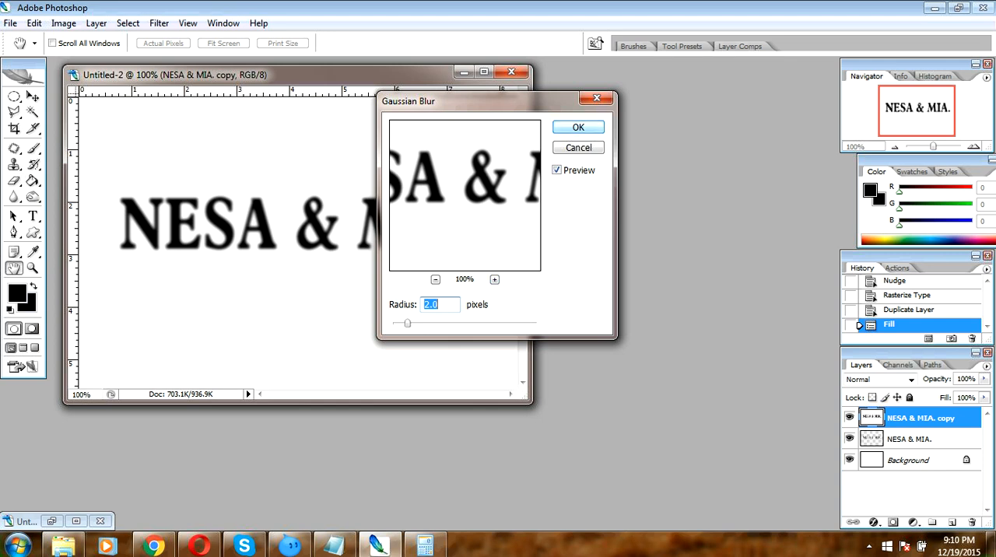
key(Return)
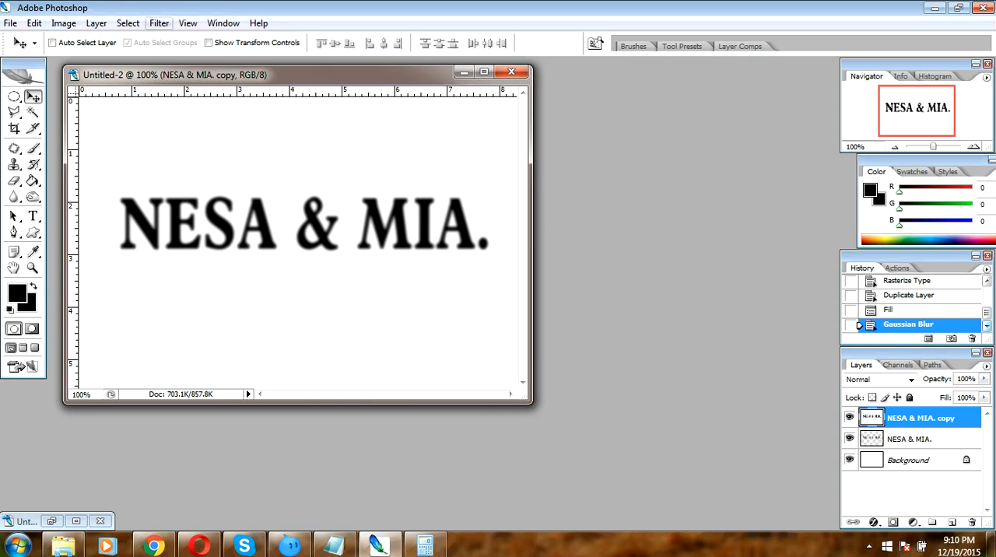
- Distort the blurred text layer with the Polar Coordinates filter set to Polar to Rectangular
click(159, 23)
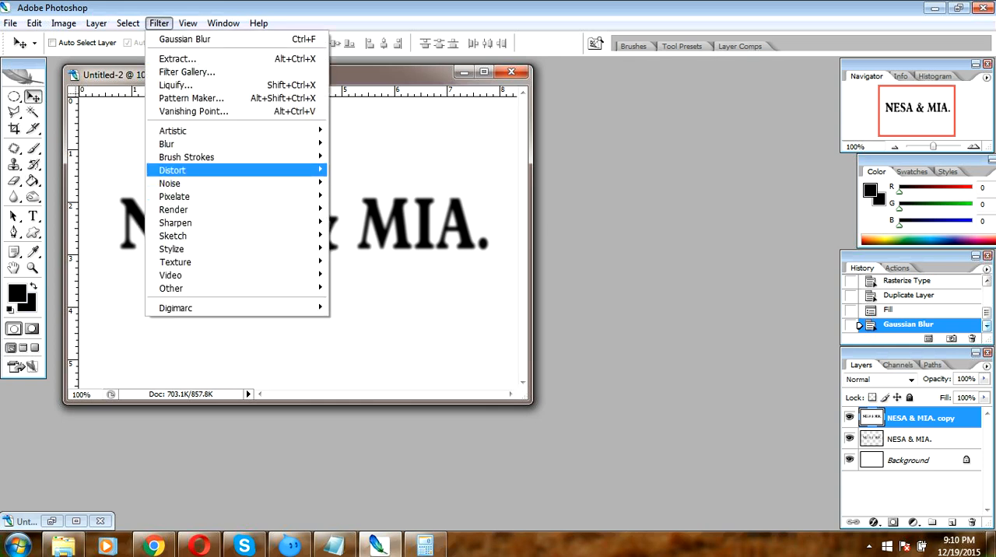
mouse_move(173, 170)
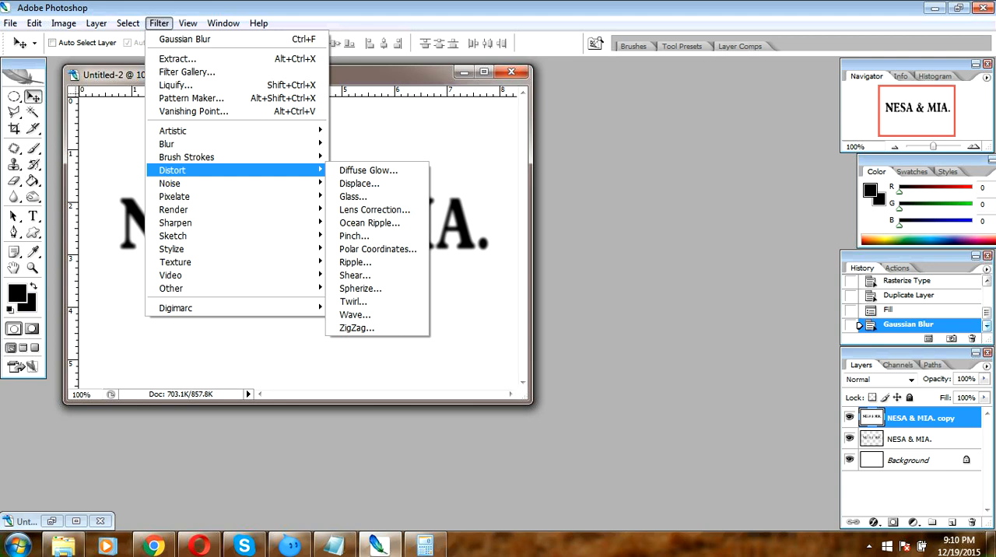
key(Return)
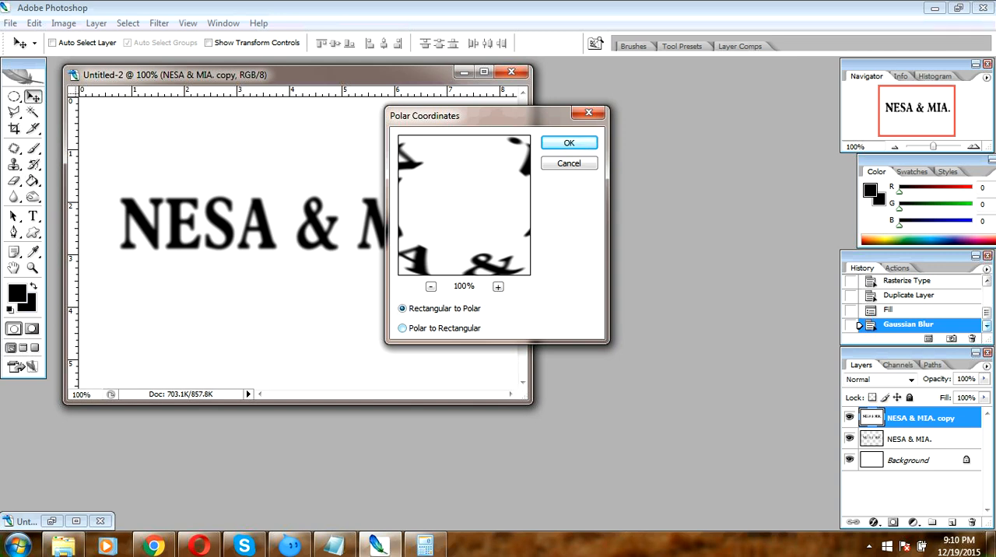
click(403, 329)
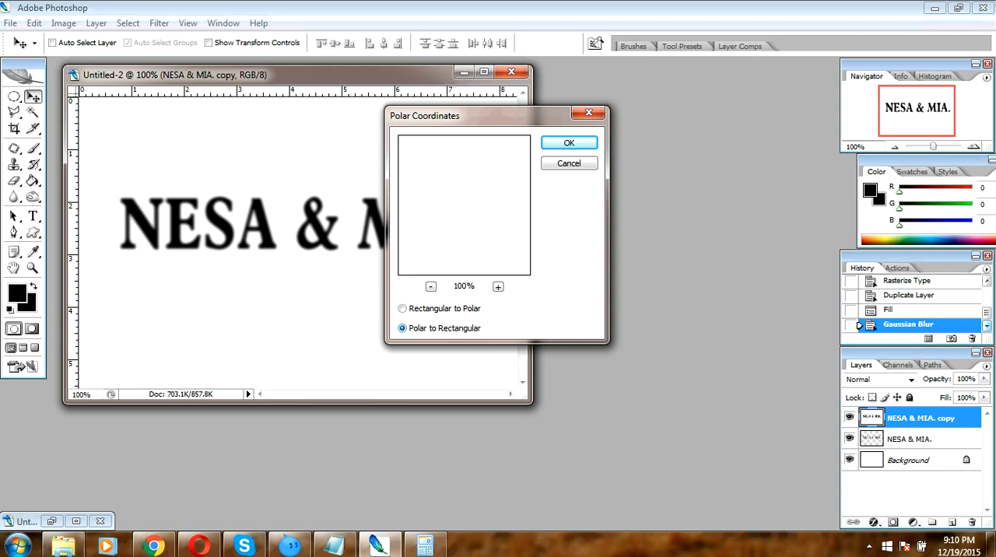
key(Return)
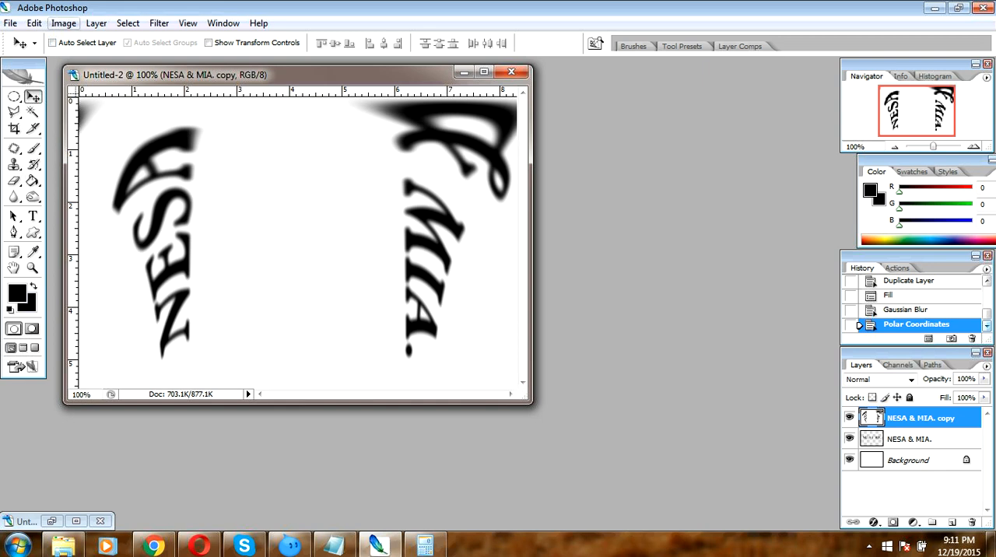
- Rotate the whole canvas 90° clockwise
click(64, 24)
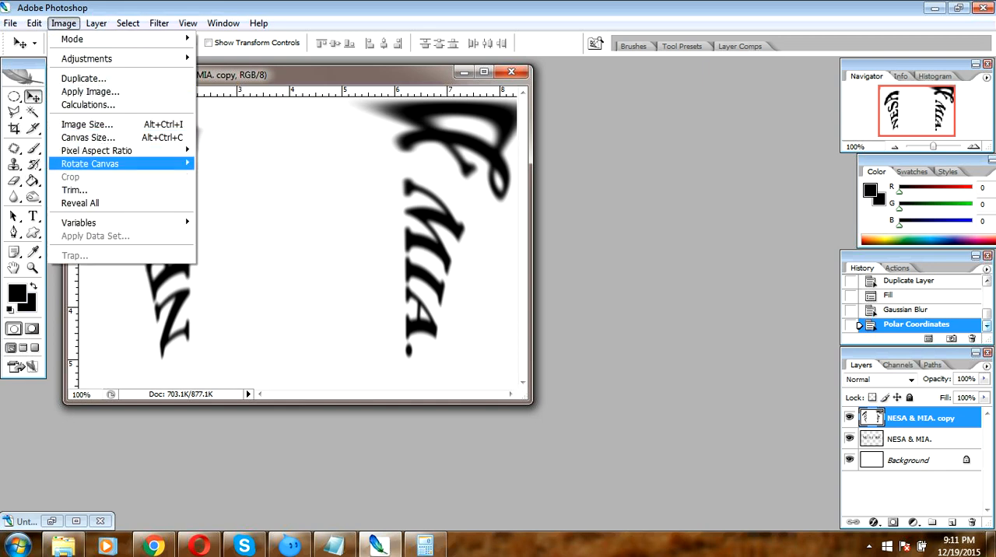
mouse_move(89, 164)
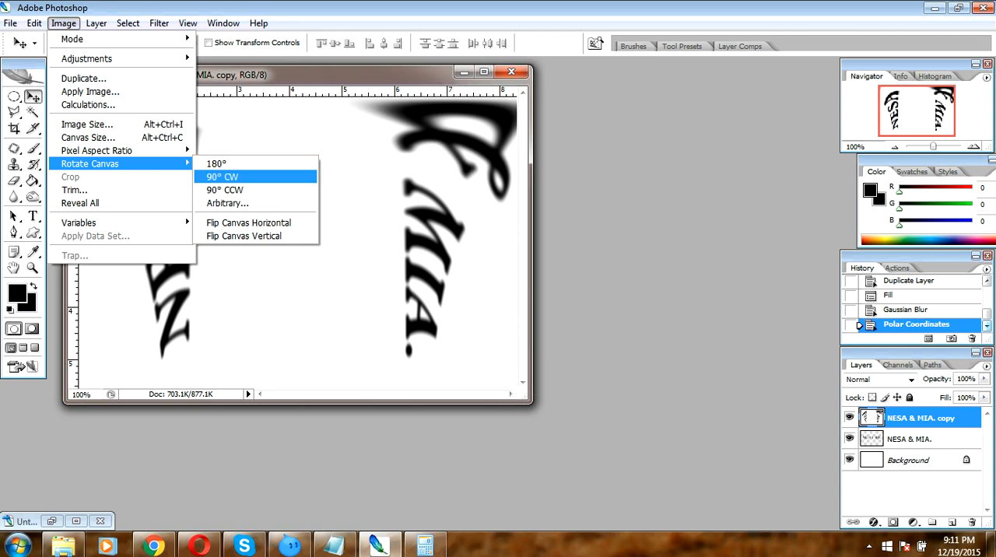
click(222, 176)
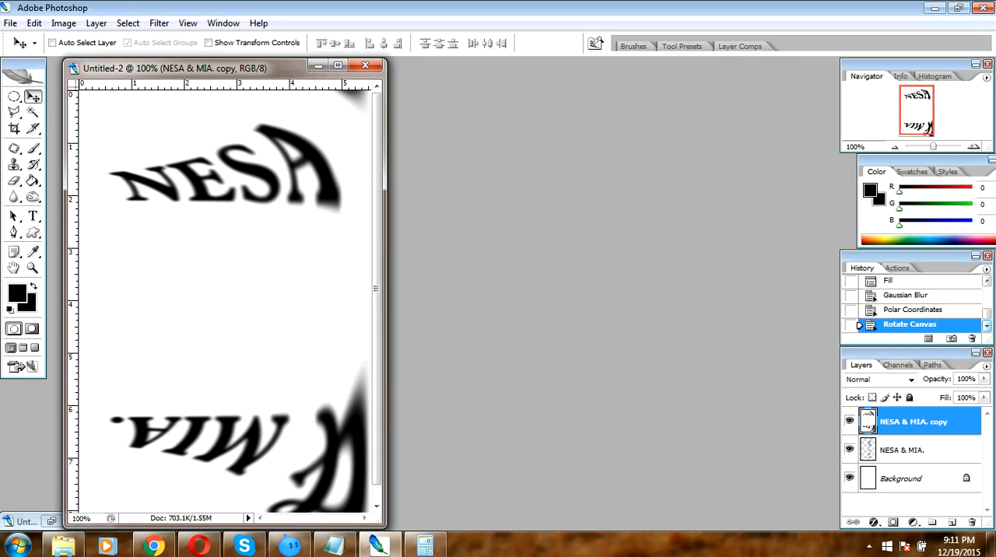
- Apply the Wind filter twice to the distorted text copy, using the Wind method from the right
click(159, 24)
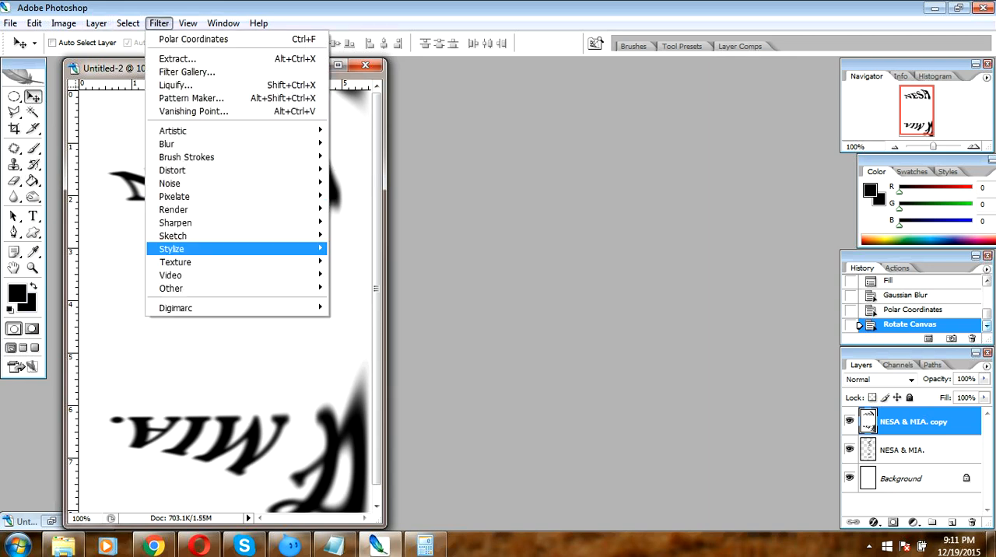
mouse_move(173, 249)
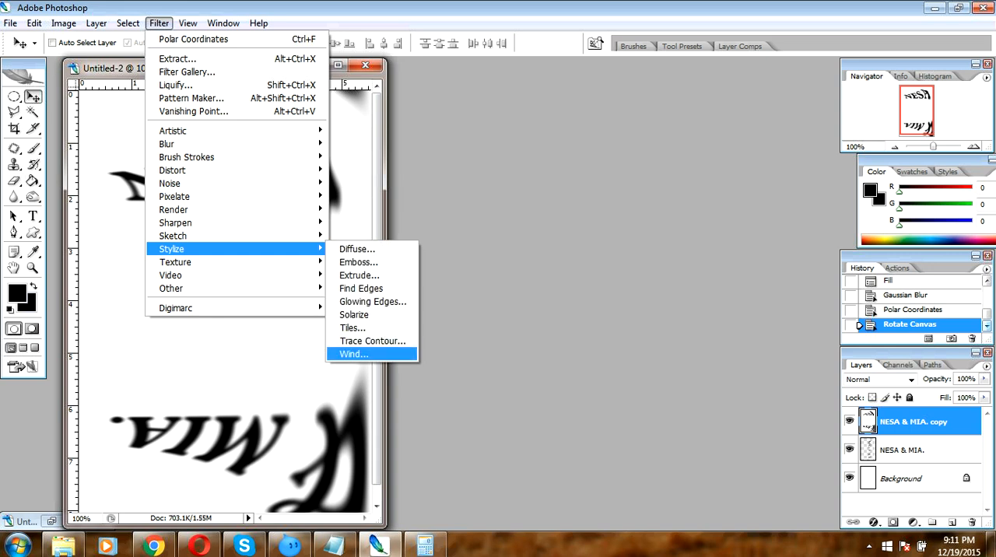
click(354, 354)
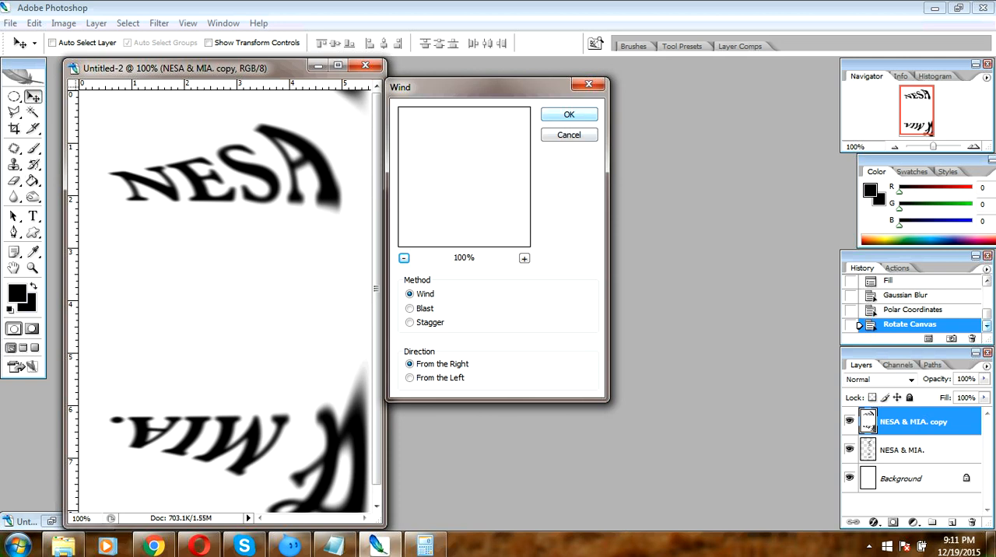
key(Return)
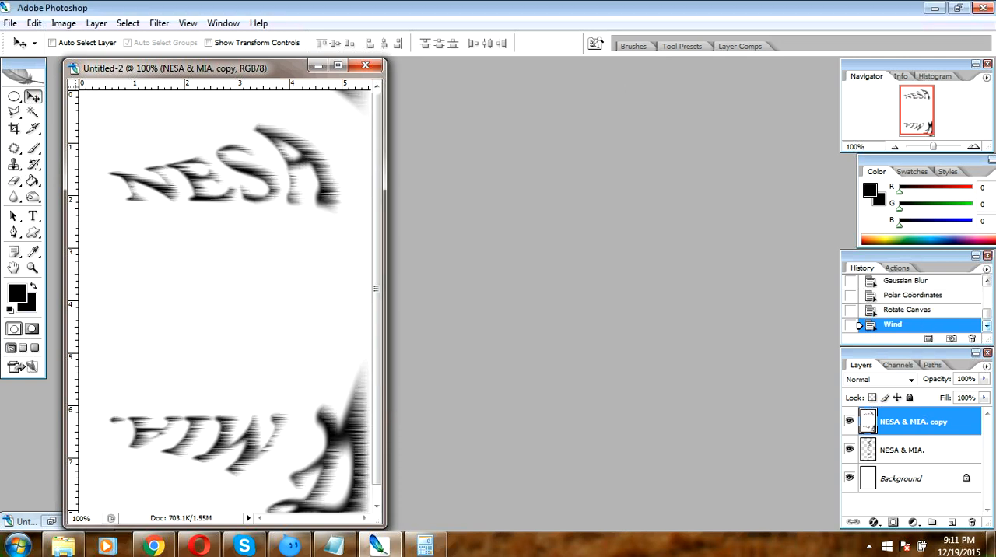
key(ctrl+f)
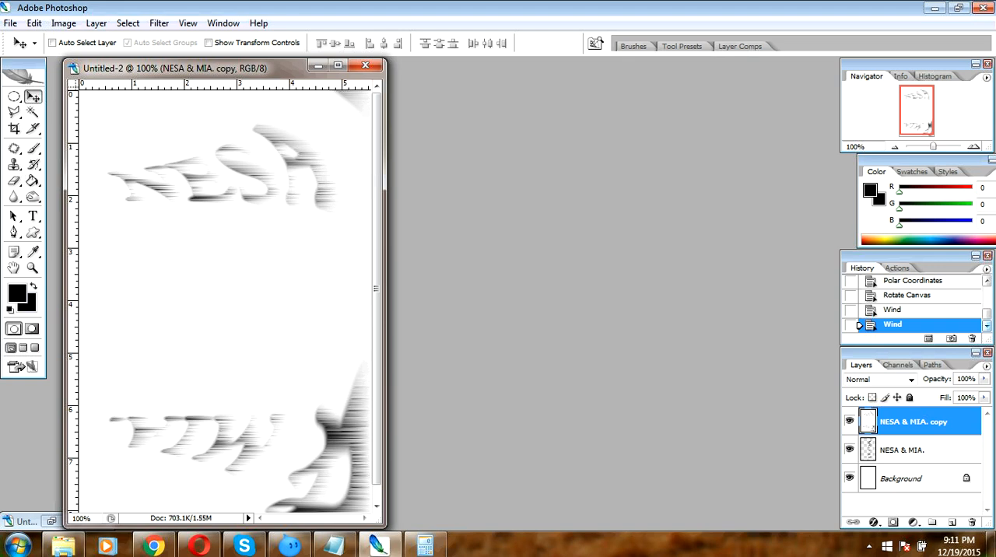
- Apply Auto Levels to the wind-streaked text copy and invert its colours
click(64, 23)
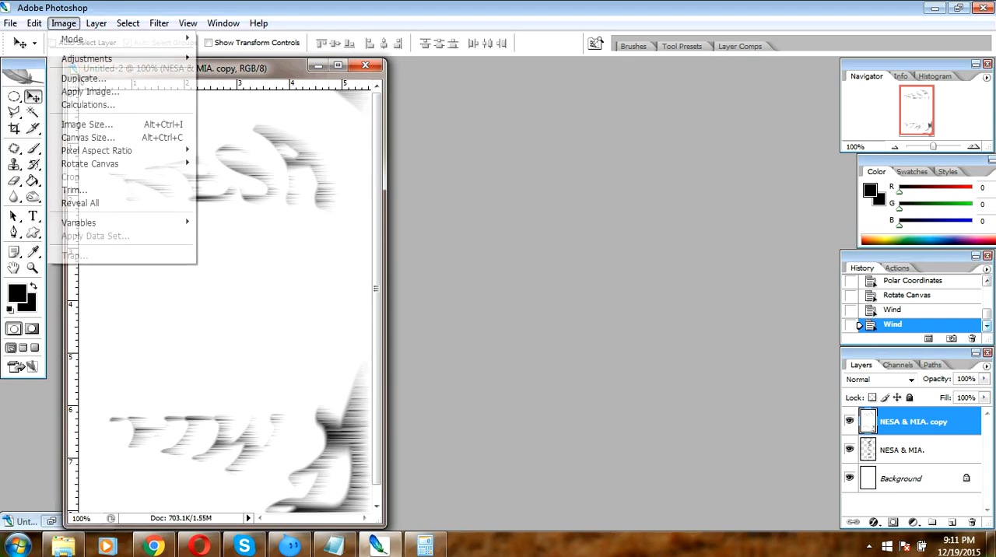
mouse_move(87, 59)
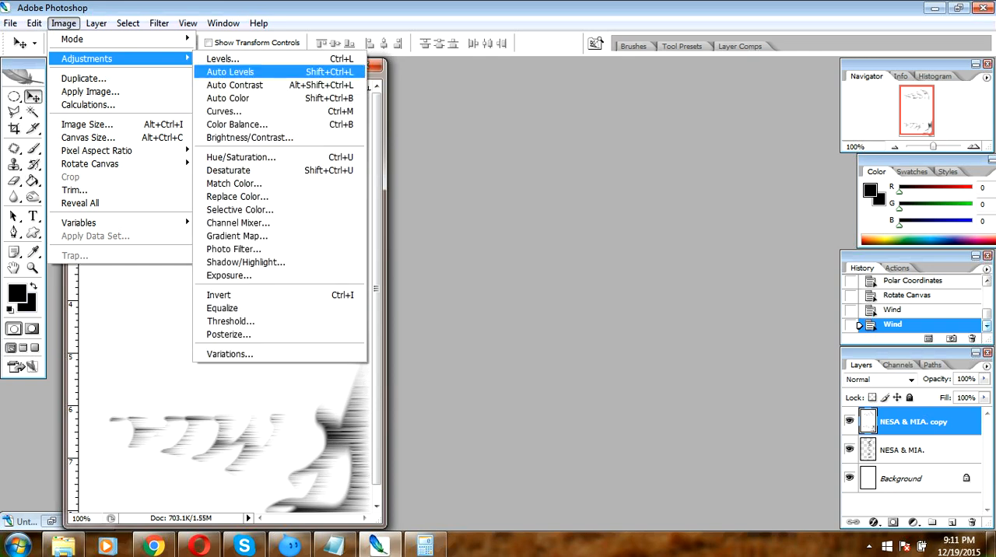
click(234, 71)
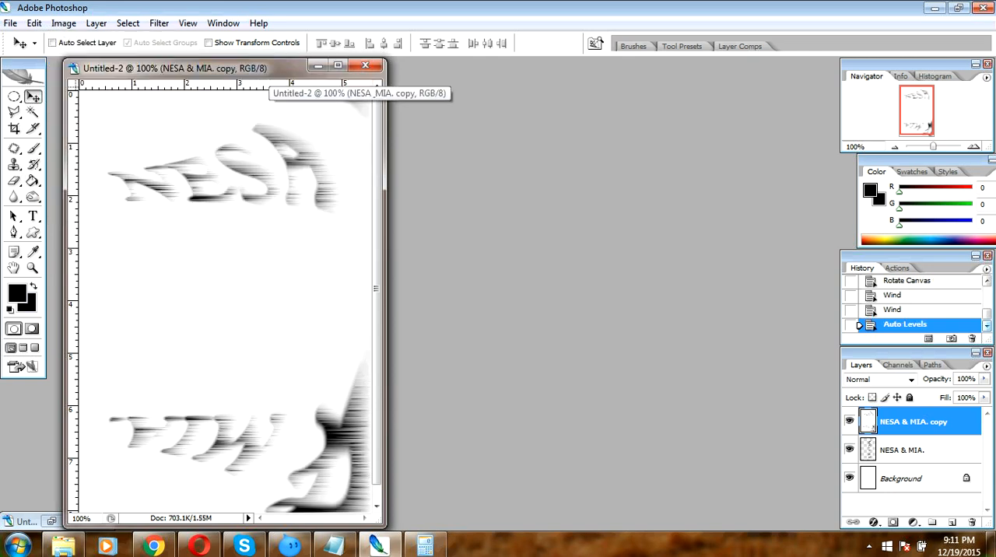
click(63, 23)
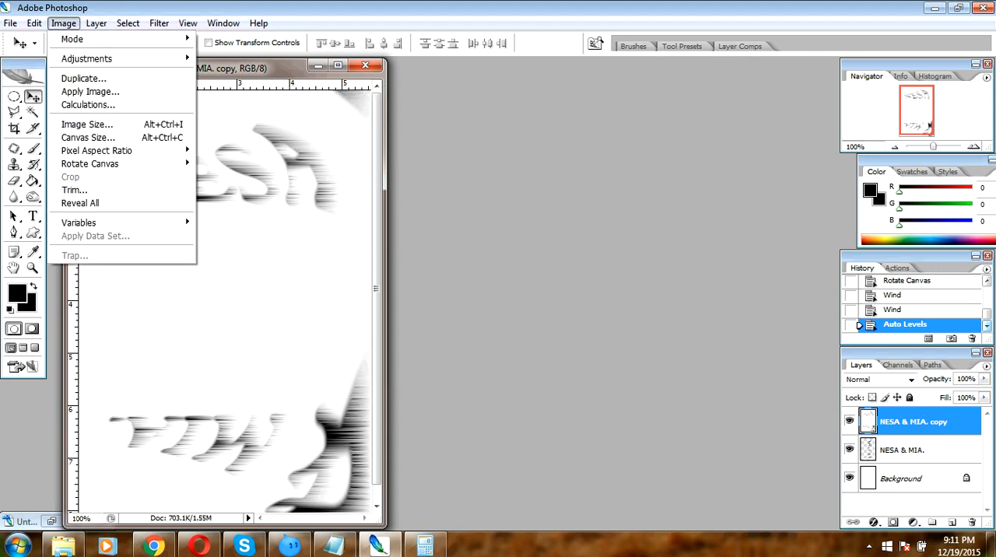
mouse_move(88, 59)
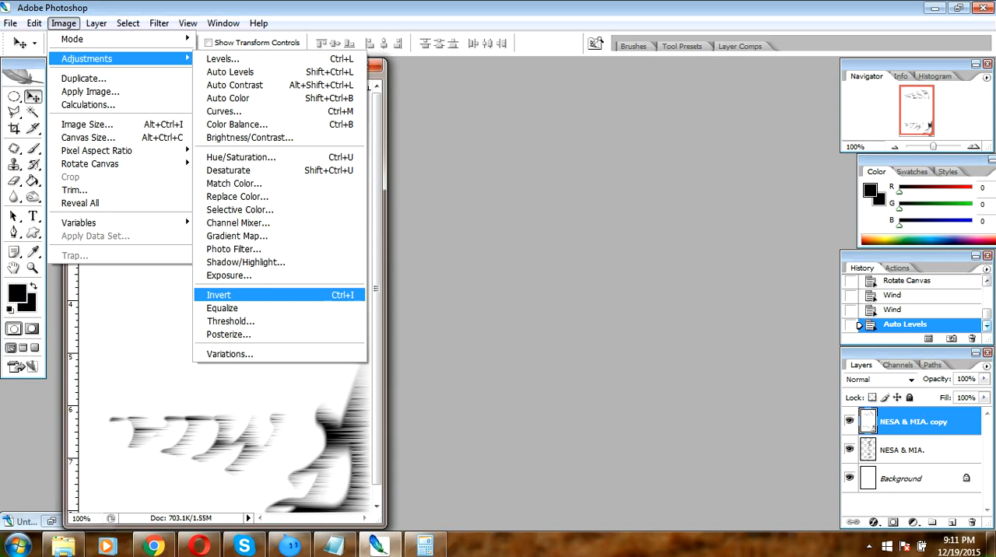
click(219, 295)
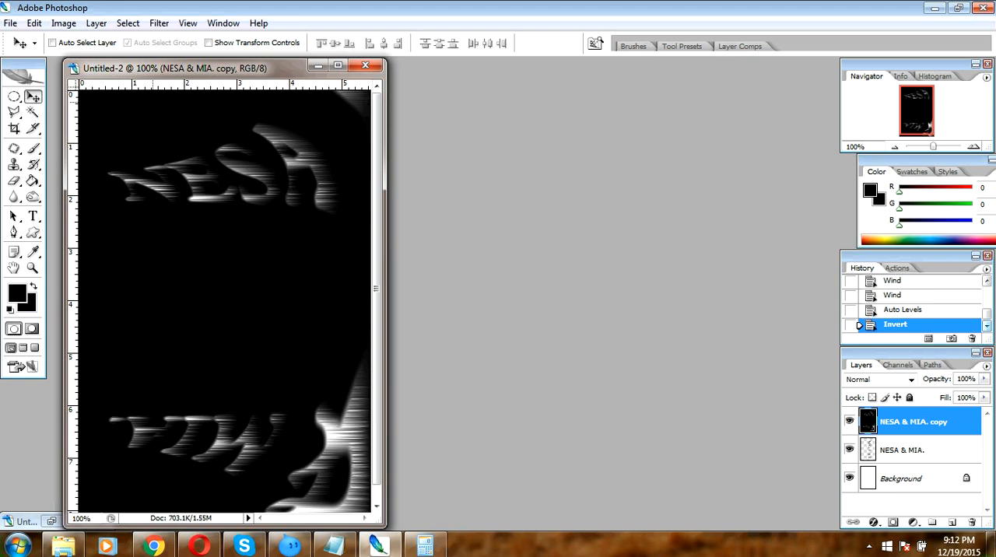
- Apply the Wind filter two more times to the inverted text copy, with the Wind method from the right
click(159, 23)
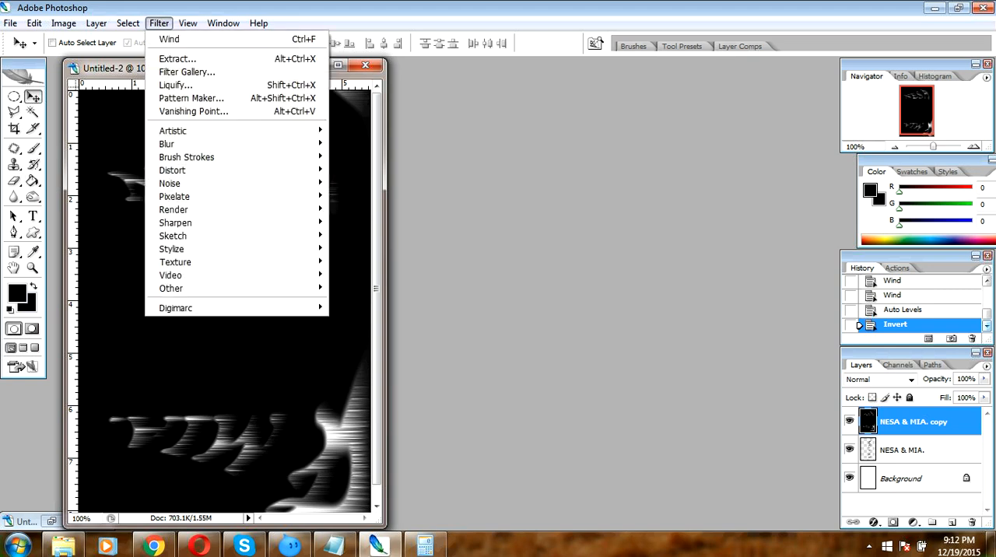
mouse_move(234, 210)
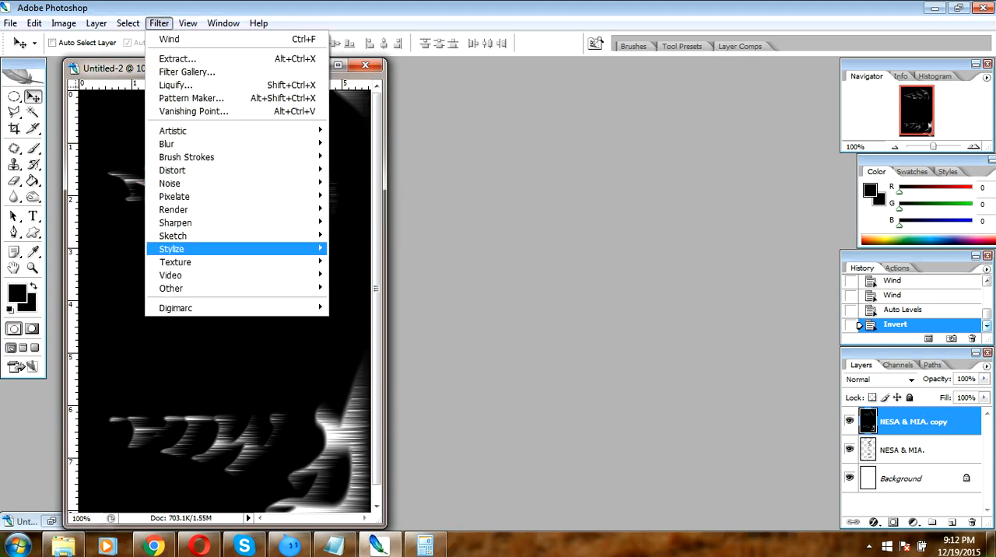
mouse_move(234, 248)
click(354, 354)
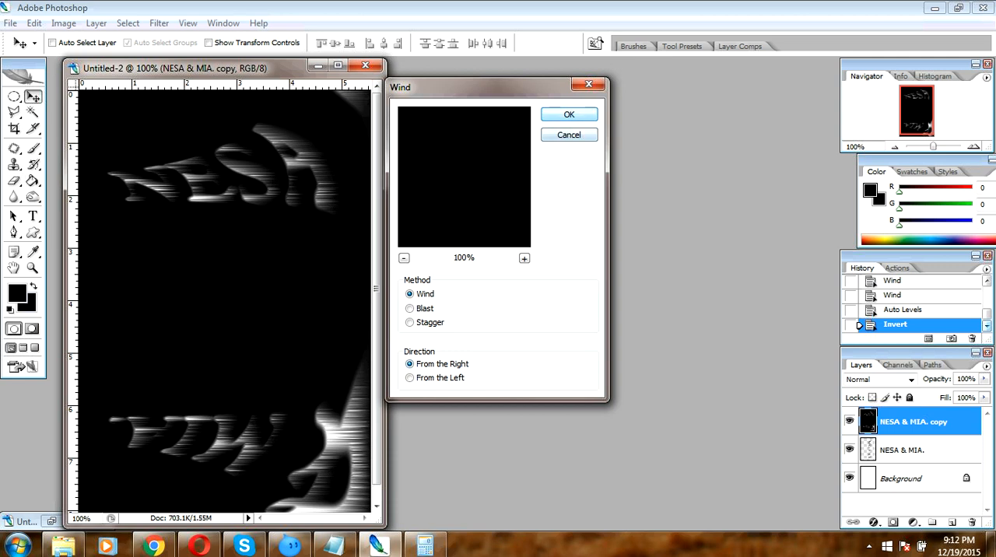
key(Return)
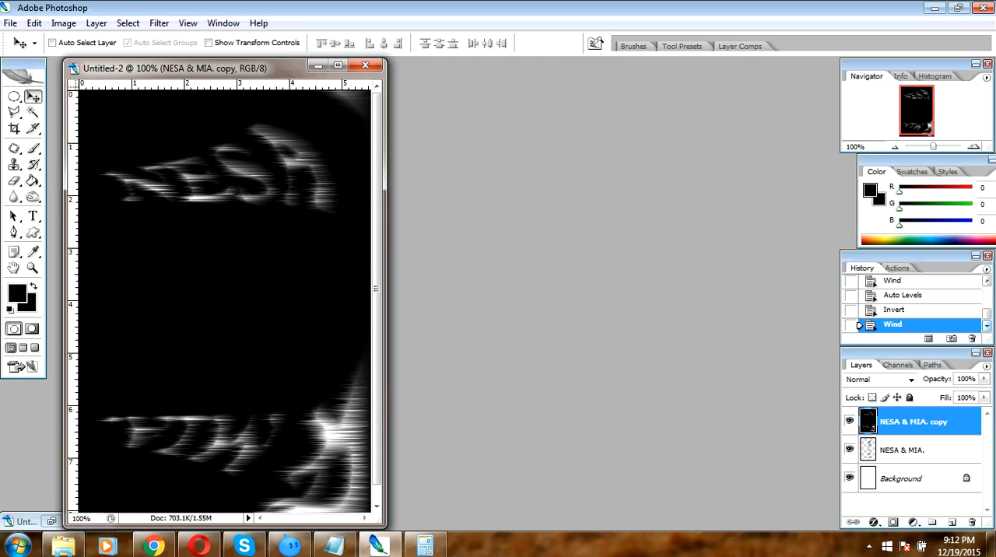
key(ctrl+f)
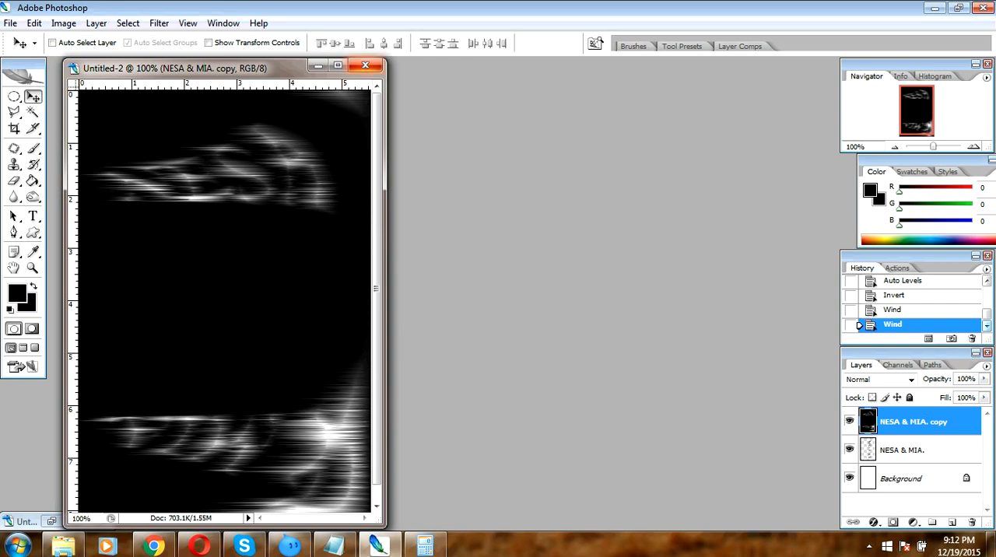
- Rotate the canvas 90° counterclockwise to bring it back to landscape orientation
click(63, 22)
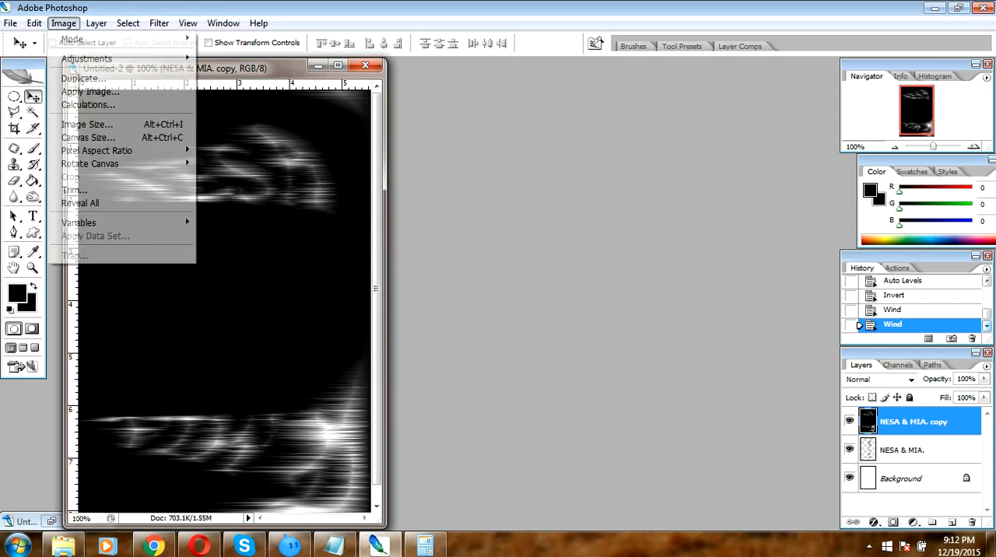
mouse_move(117, 164)
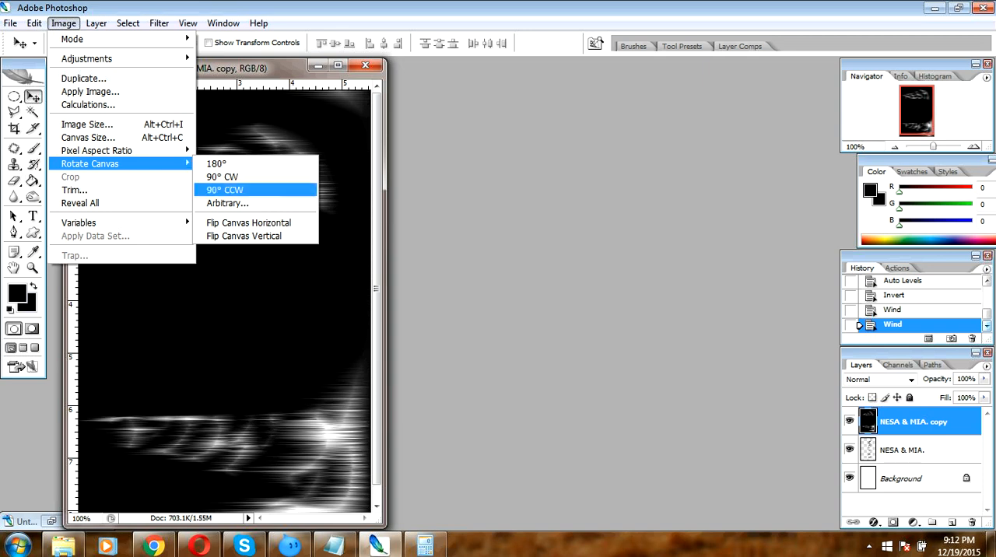
click(226, 190)
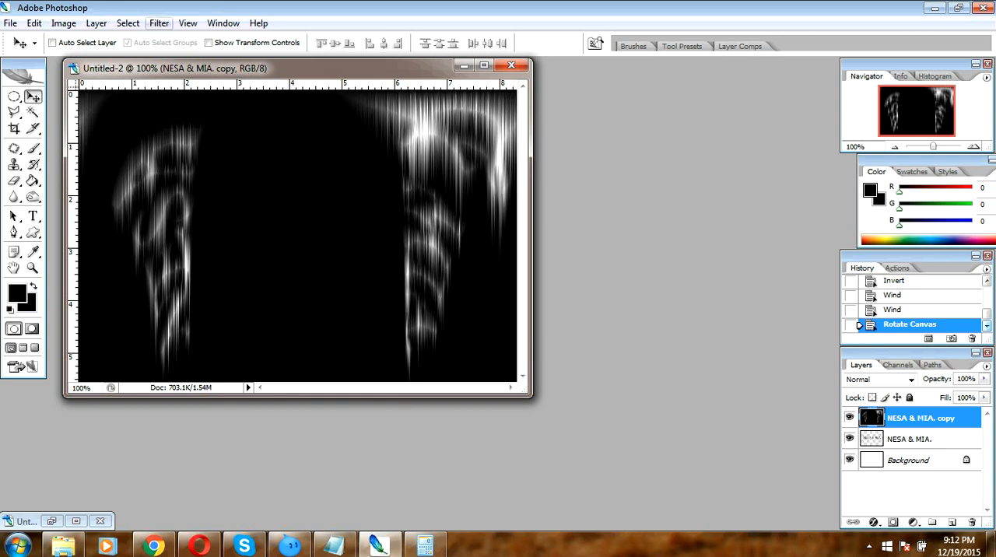
- Apply Polar Coordinates set to Rectangular to Polar on the text copy layer and set its blending mode to Hard Light
click(159, 23)
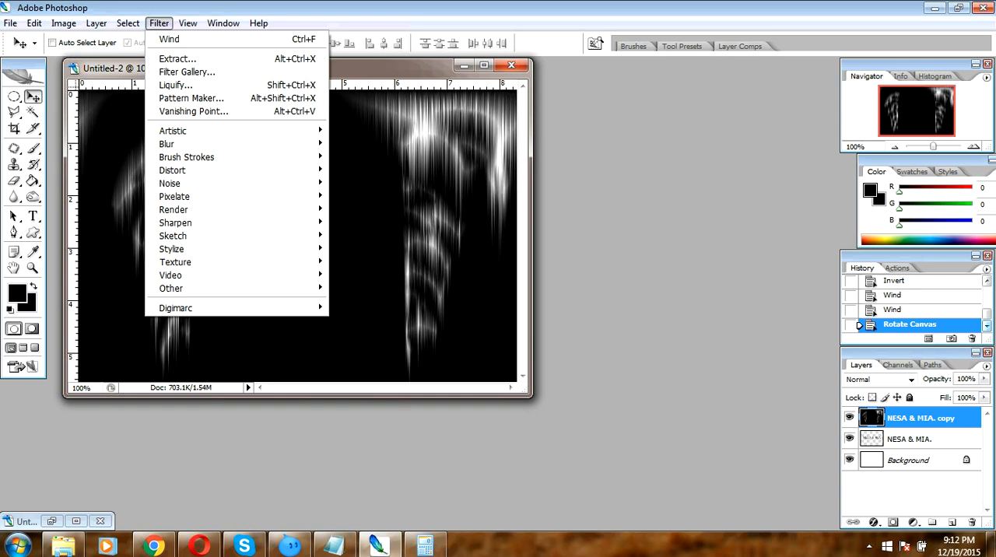
mouse_move(173, 170)
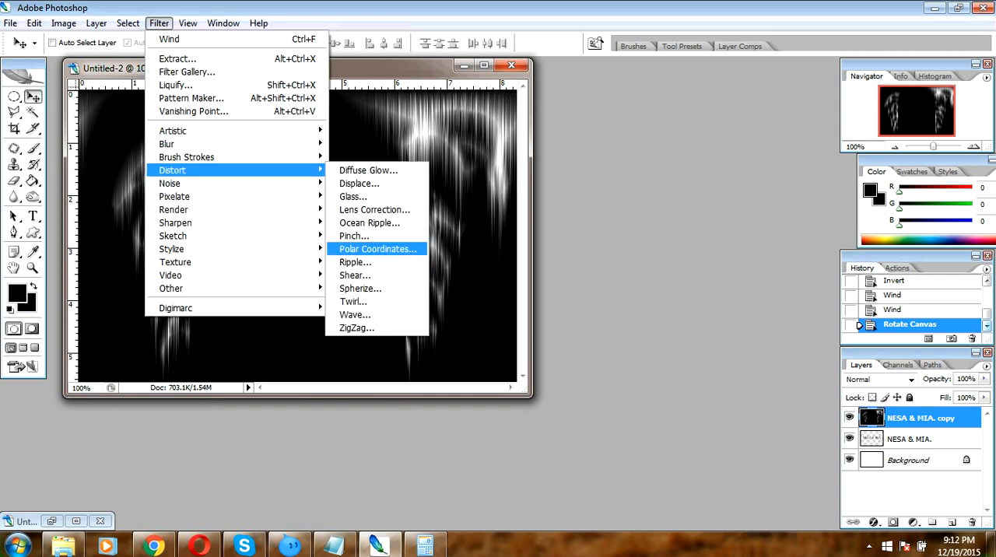
click(378, 249)
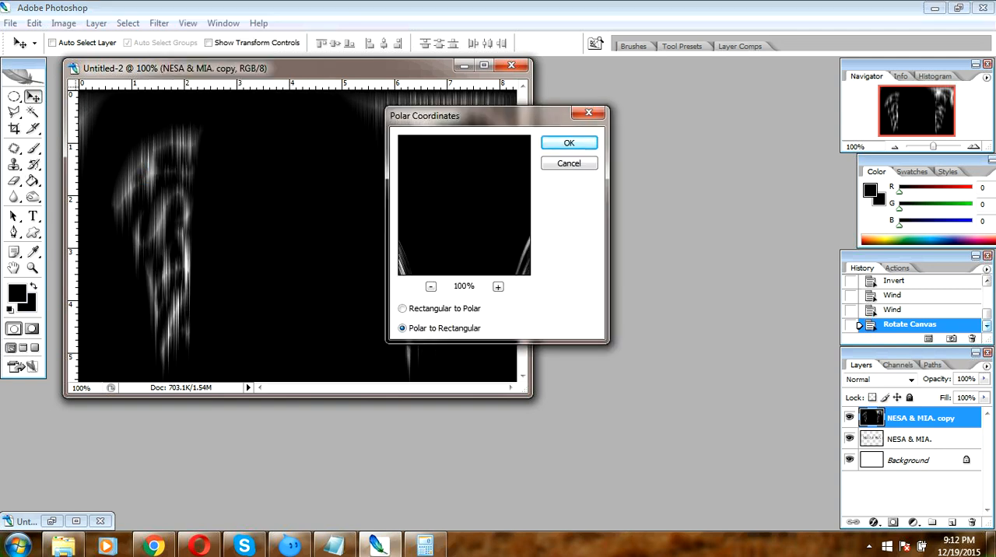
click(403, 309)
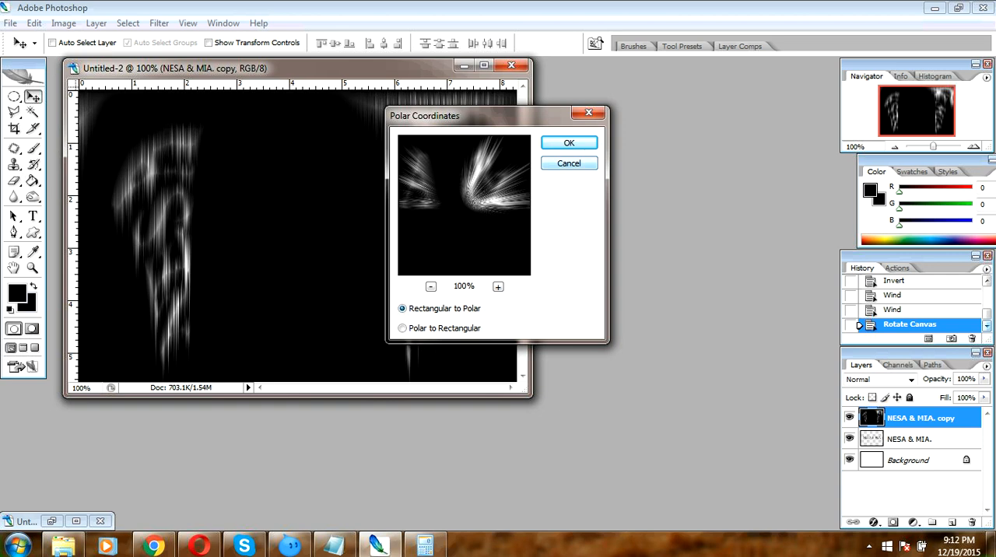
click(569, 143)
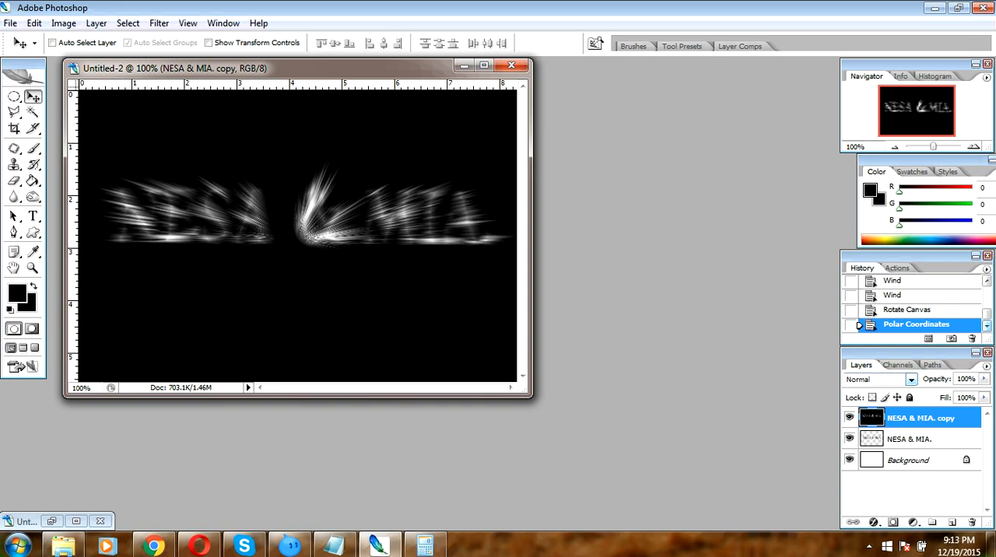
click(910, 379)
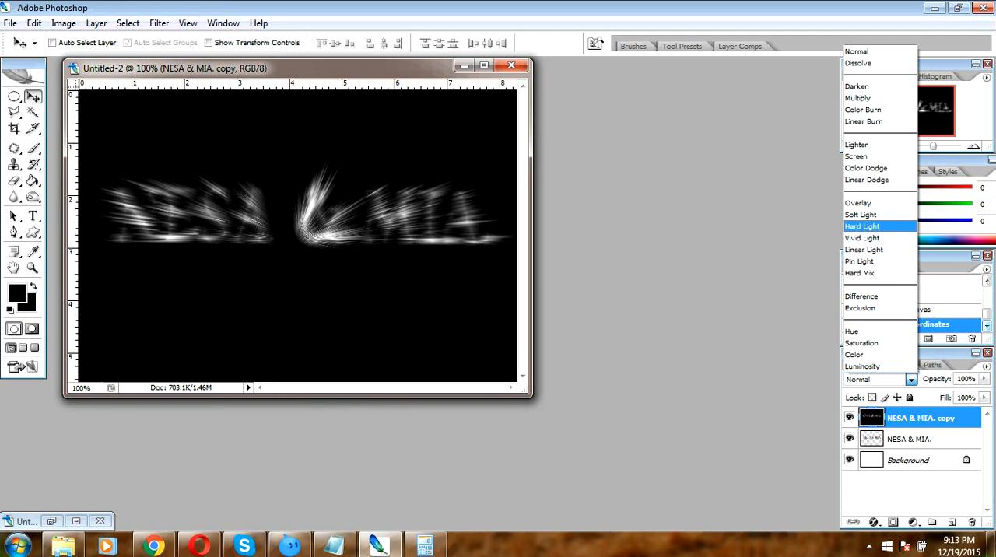
click(862, 226)
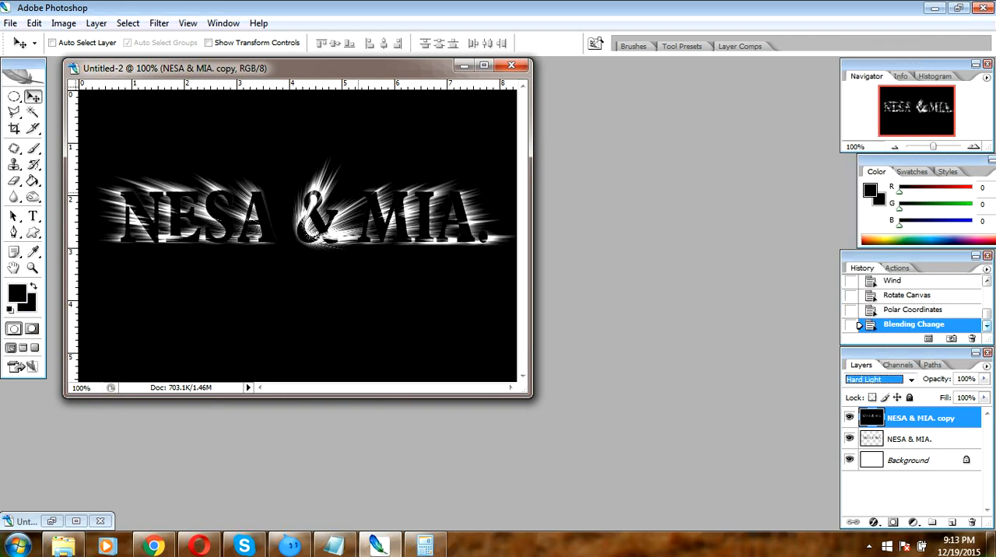
- Open the Hue/Saturation adjustment for the text copy layer
click(63, 22)
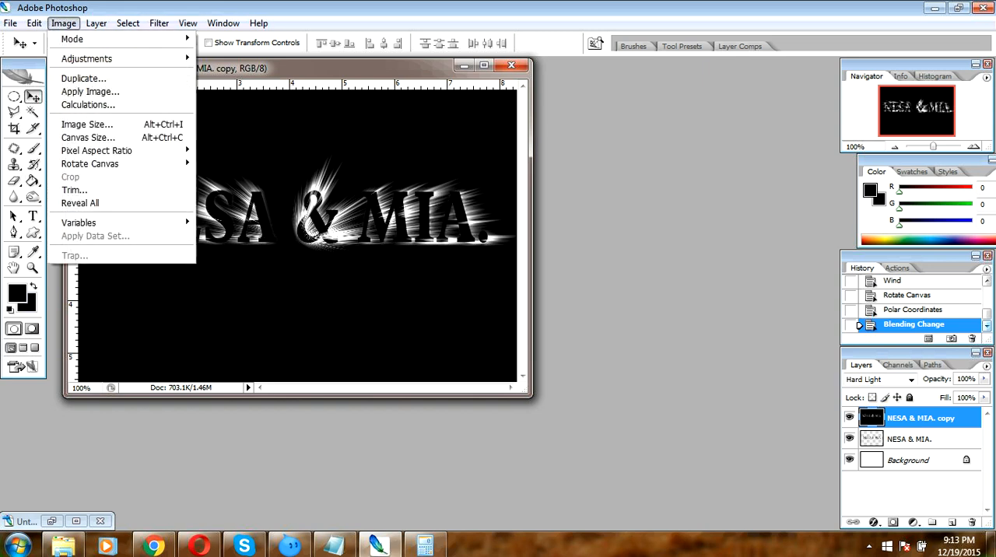
mouse_move(86, 58)
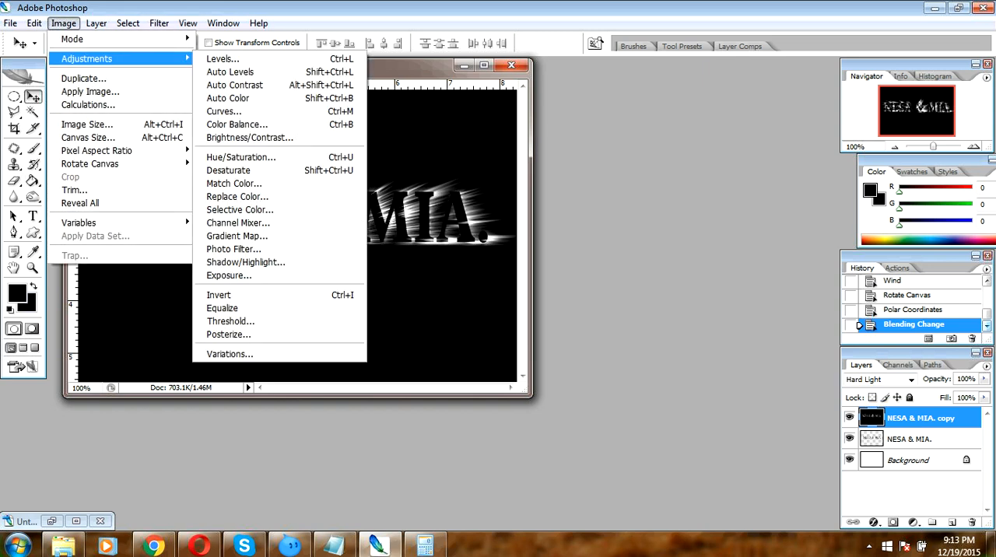
click(241, 158)
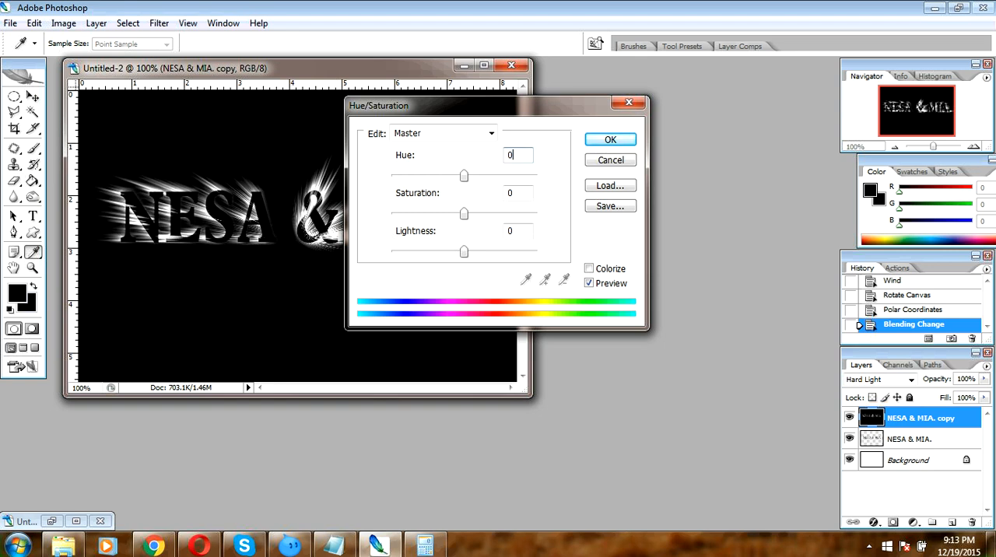
key(BackSpace)
text(32)
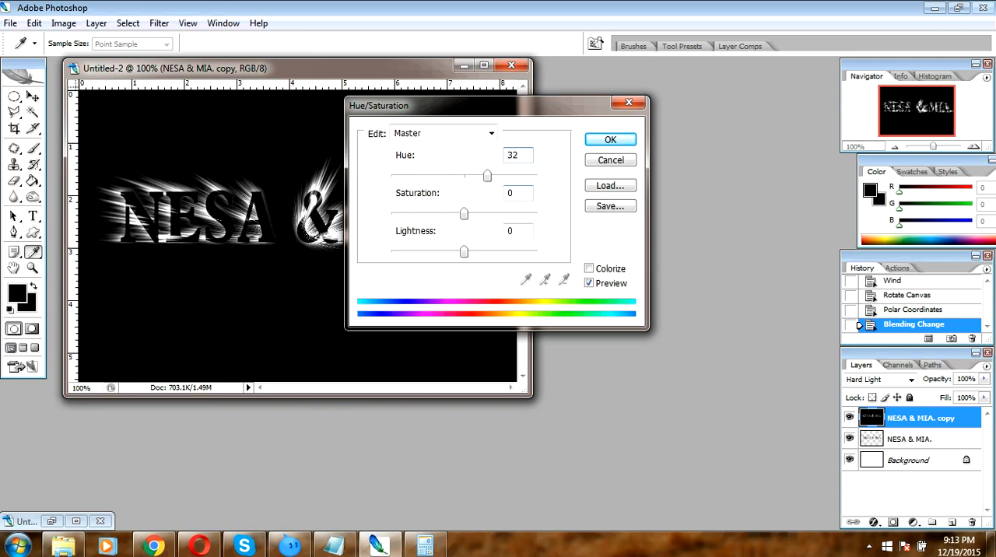
key(Tab)
key(BackSpace)
text(90)
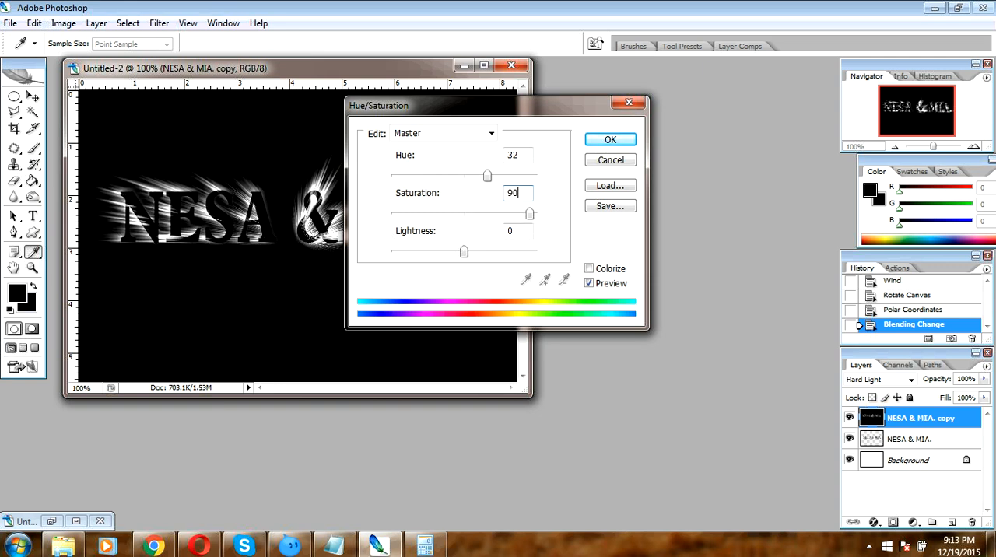
- Colorize the text copy layer with Hue 32 and Saturation 90, and apply the adjustment
click(589, 269)
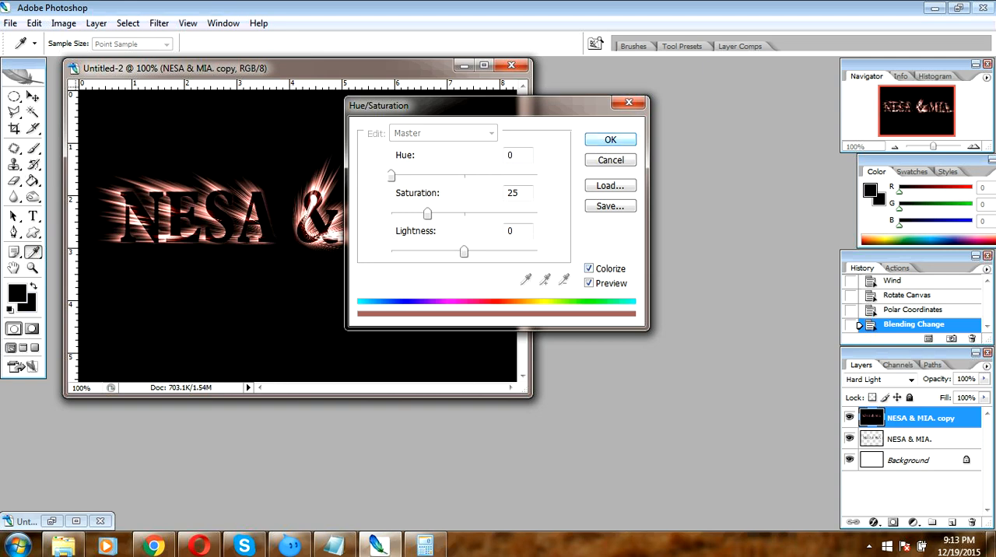
click(519, 193)
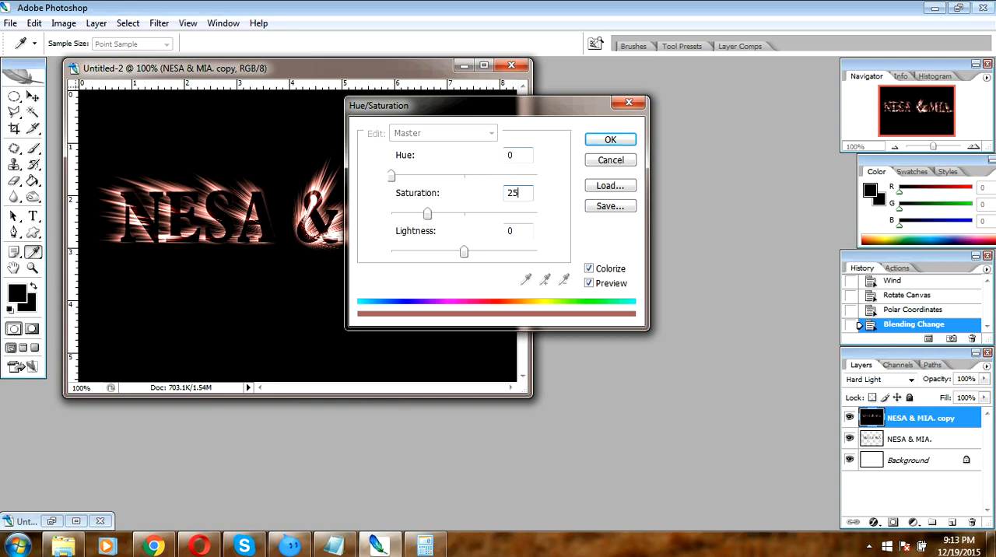
click(518, 155)
key(BackSpace)
text(32)
key(Tab)
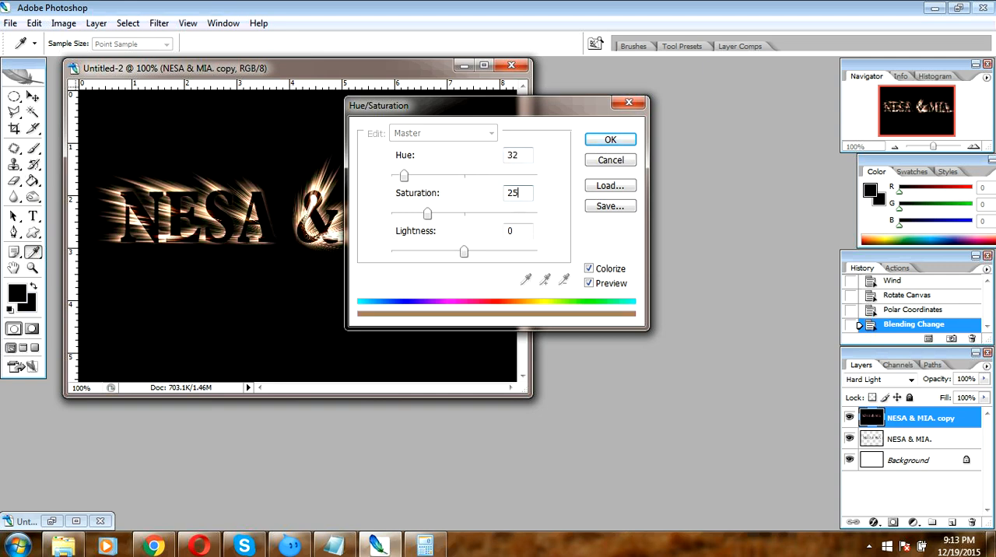
key(BackSpace)
text(90)
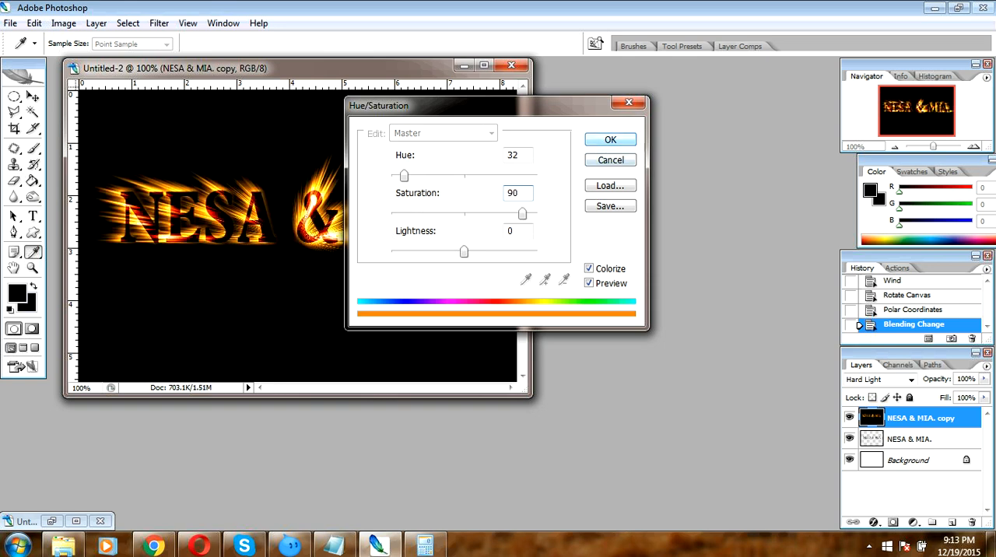
key(Return)
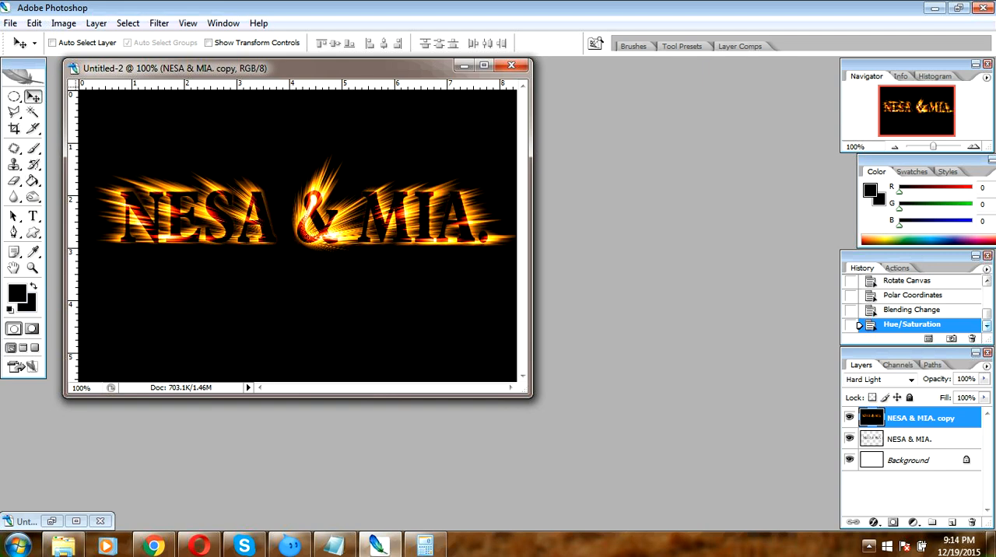
click(869, 545)
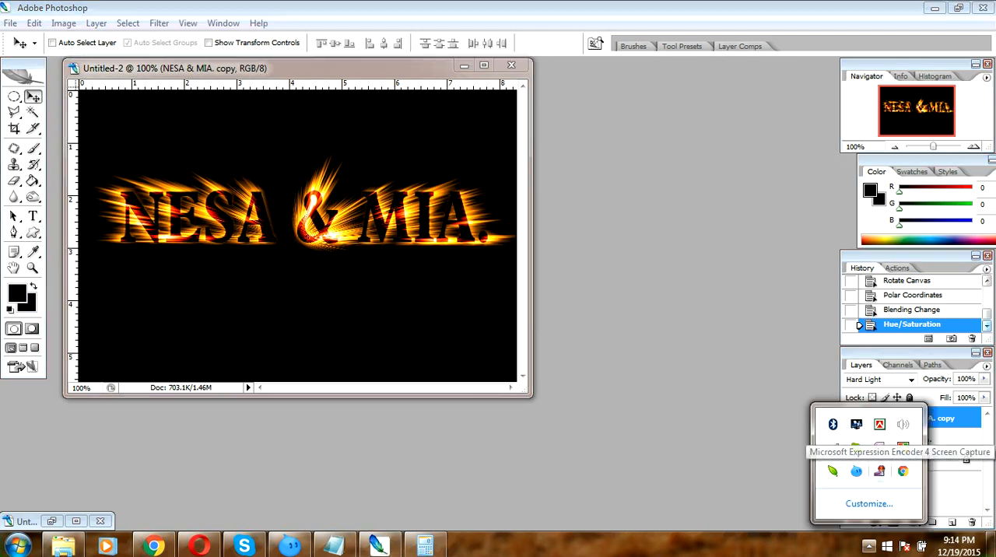